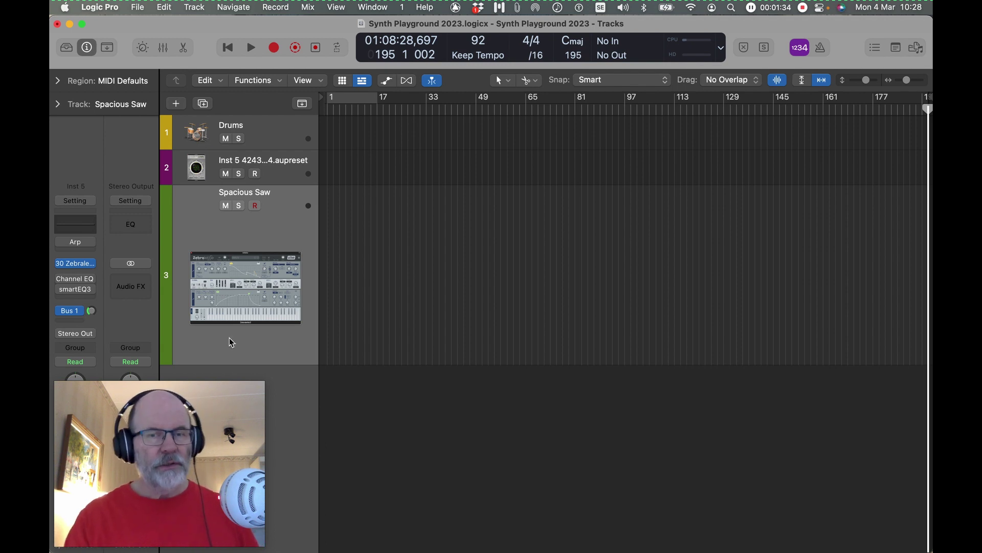
Open the Zebralette 3 editor of the Spacious Saw track and move its window up so the whole interface fits on screen.
click(78, 264)
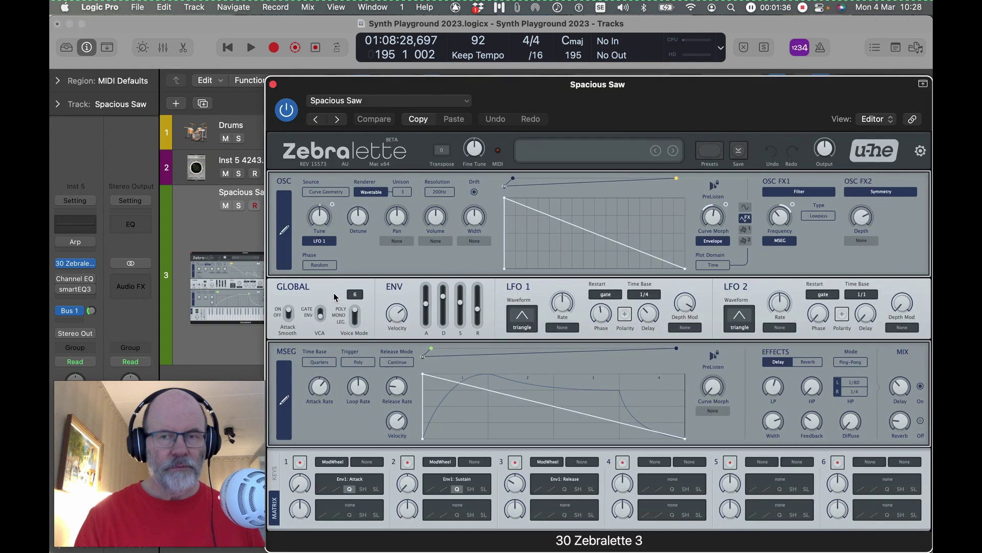
click(542, 92)
drag(543, 92, 539, 63)
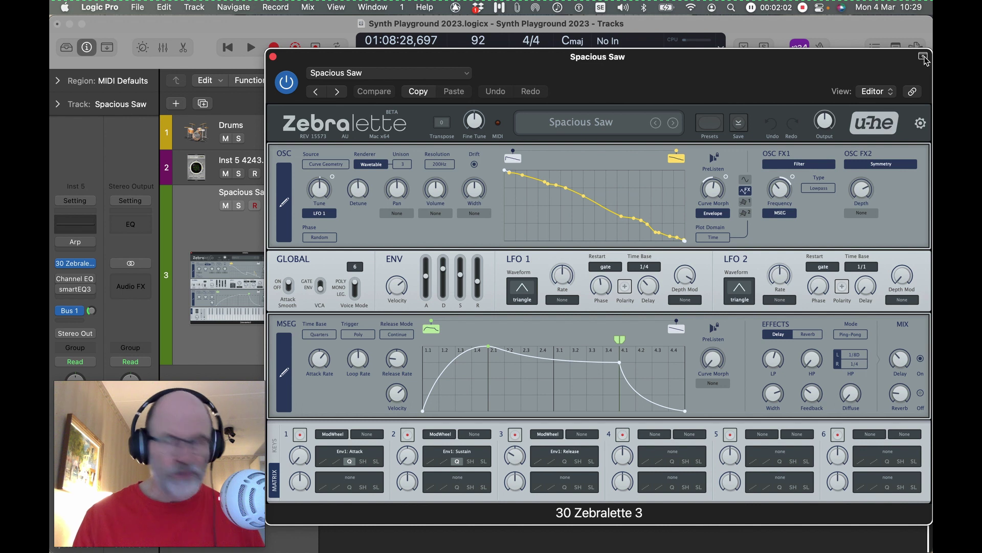
drag(720, 59, 721, 49)
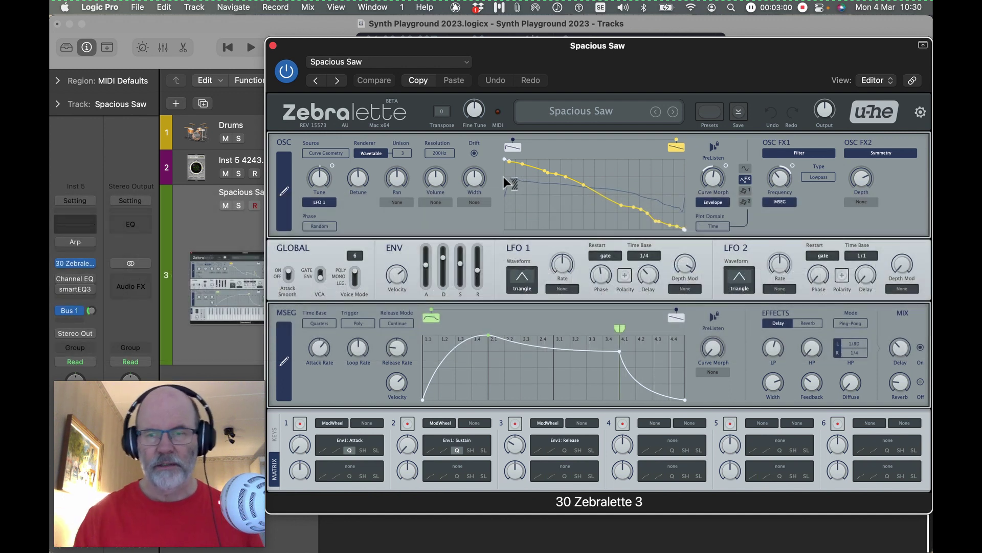
mouse_move(433, 256)
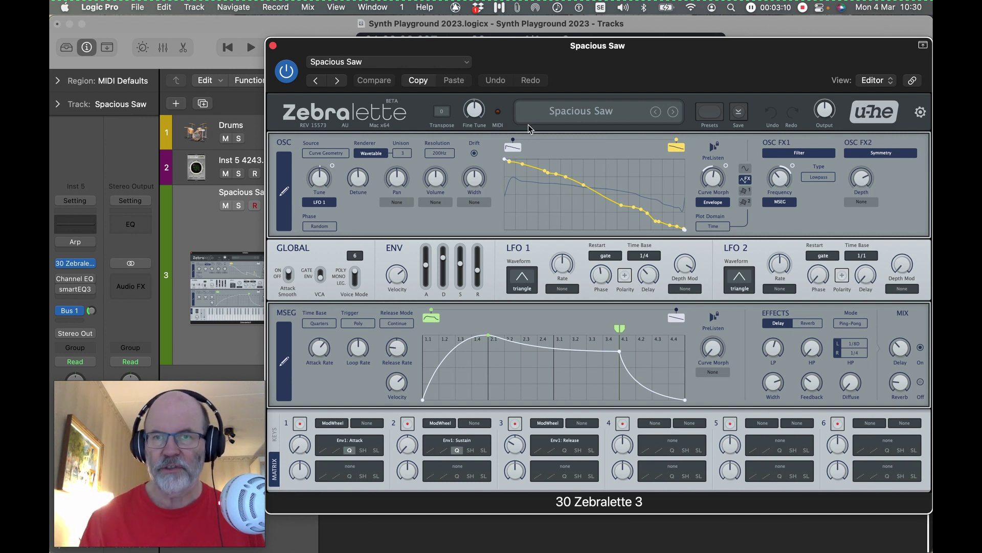
Load the Spacious Saw Staccato preset in Zebralette 3.
click(366, 62)
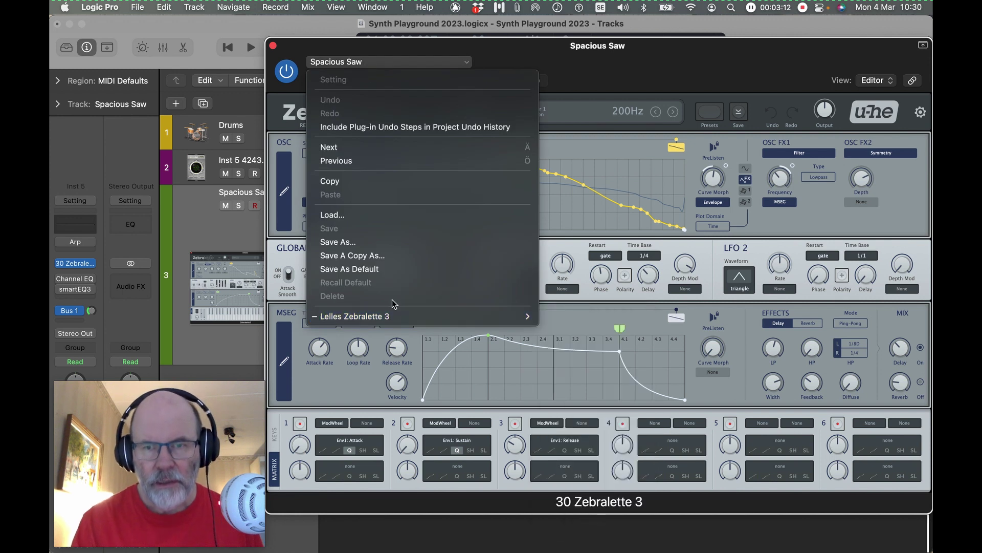
mouse_move(397, 316)
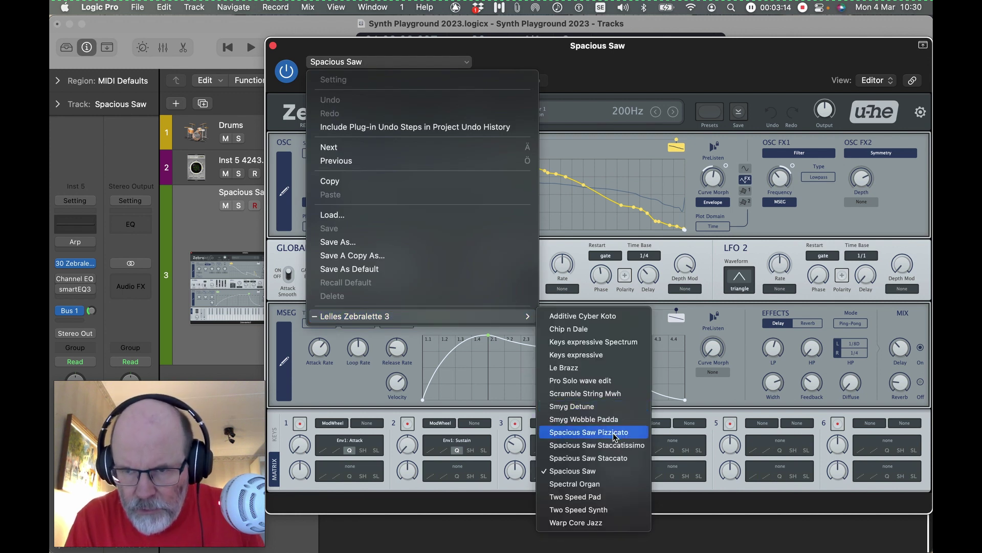
click(613, 465)
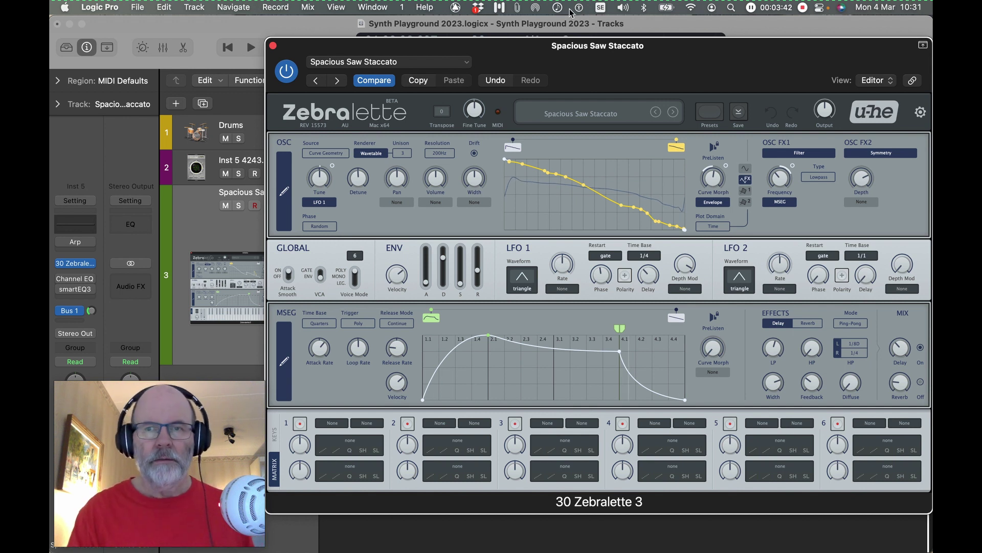
Load the Spacious Saw Staccatissimo preset from the same preset folder.
click(379, 65)
mouse_move(384, 317)
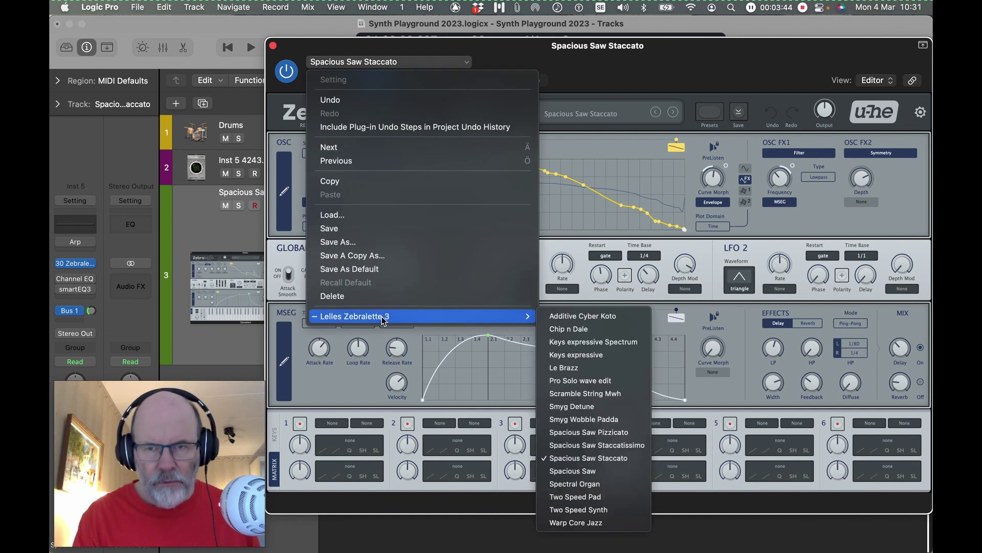
click(598, 445)
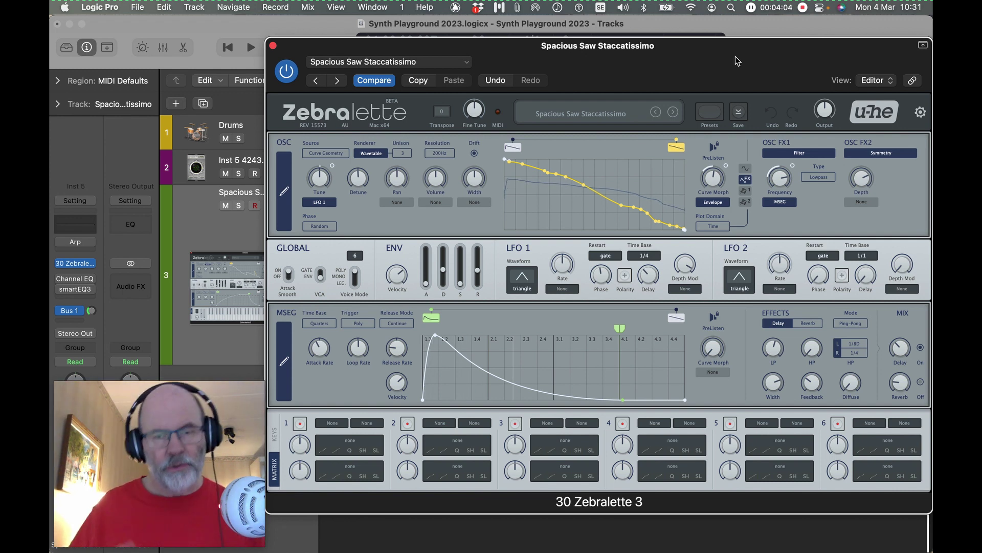
Load the Spacious Saw Pizzicato preset from the same preset folder.
click(435, 62)
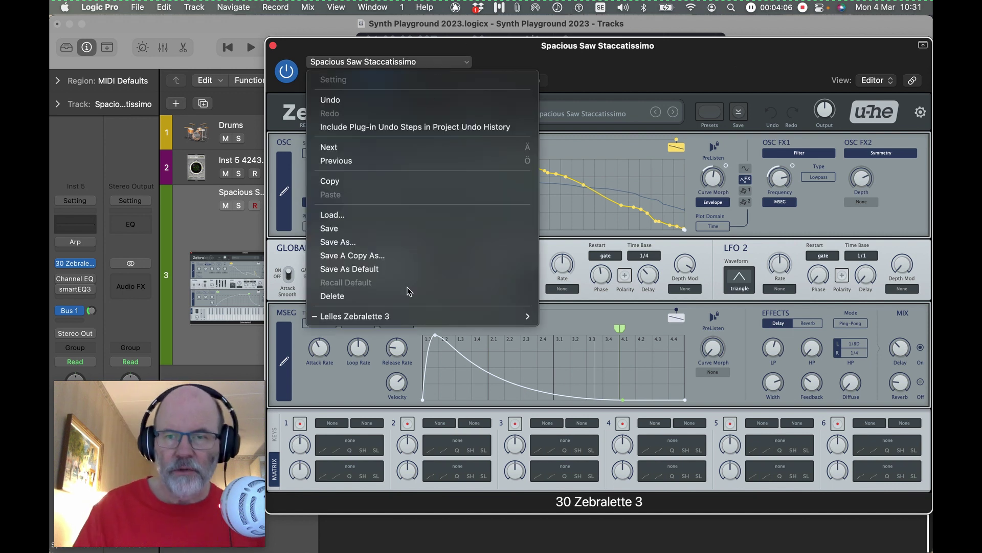
mouse_move(395, 314)
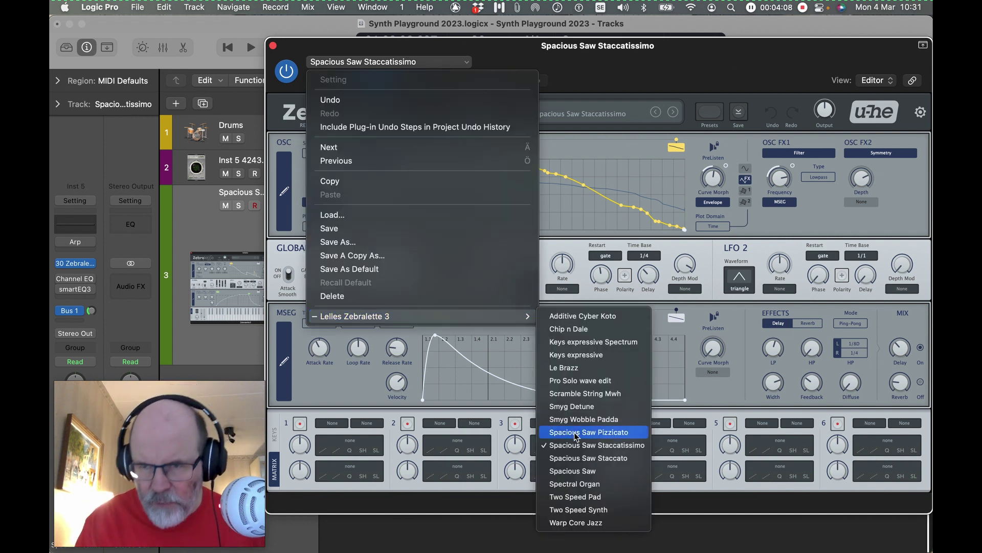
click(591, 432)
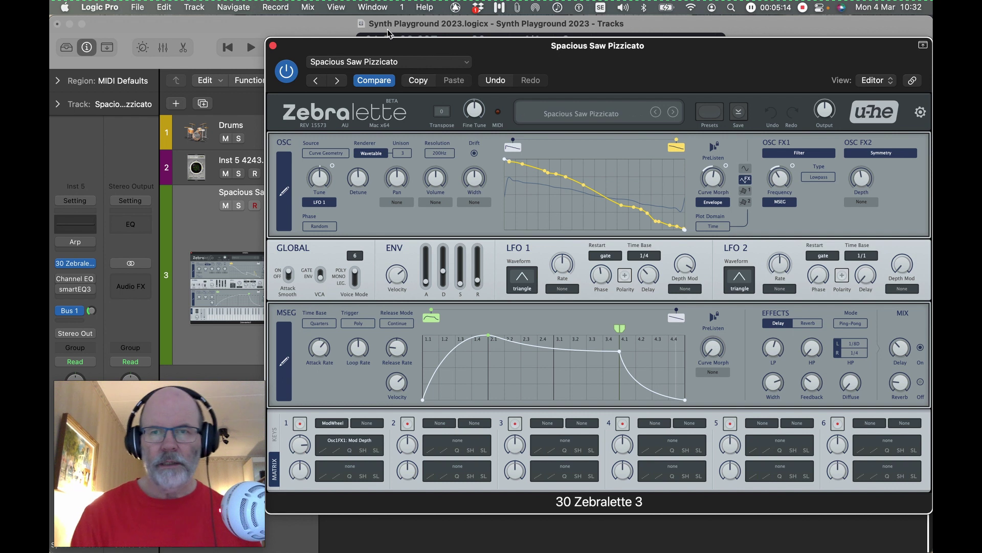
Reload the original Spacious Saw preset and examine its mod wheel assignments in the modulation matrix.
click(413, 63)
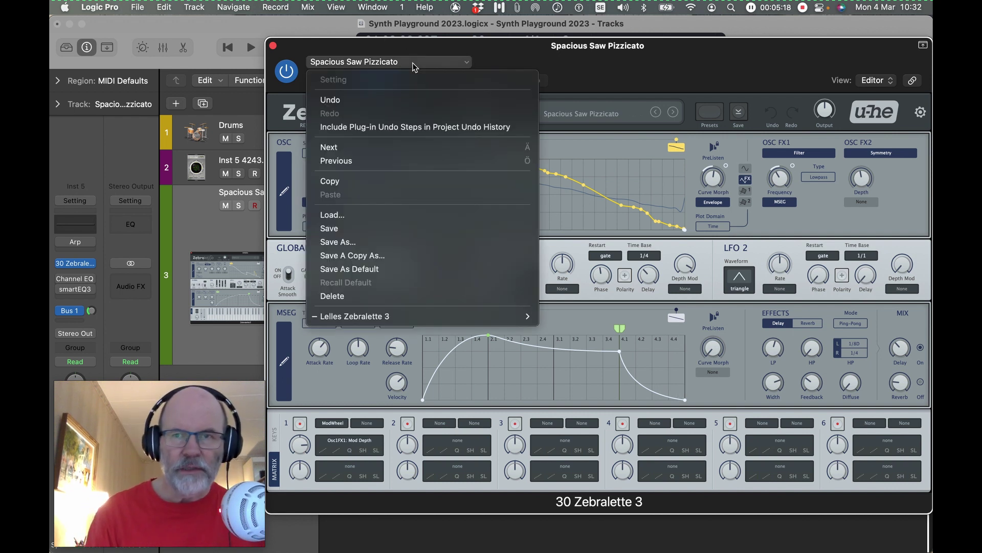
key(Escape)
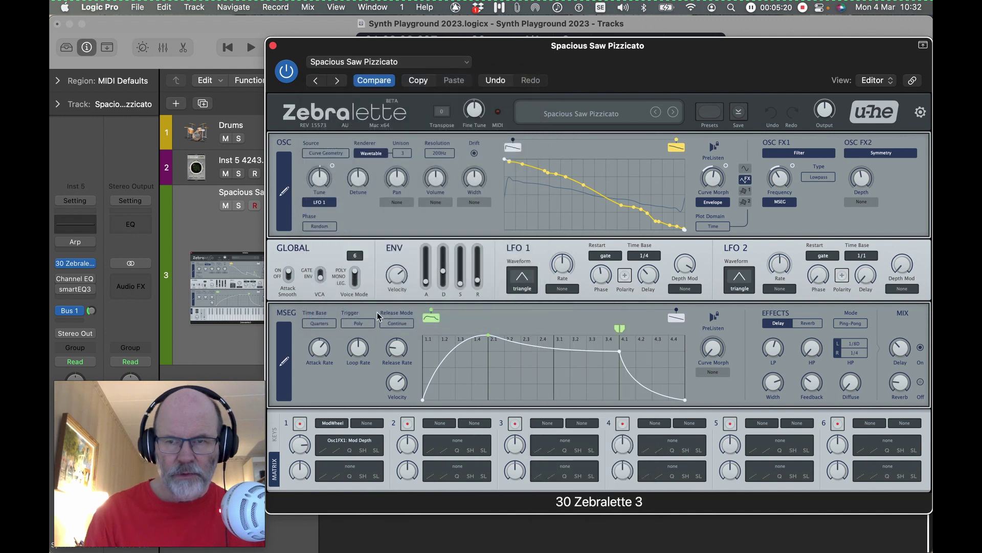
click(374, 64)
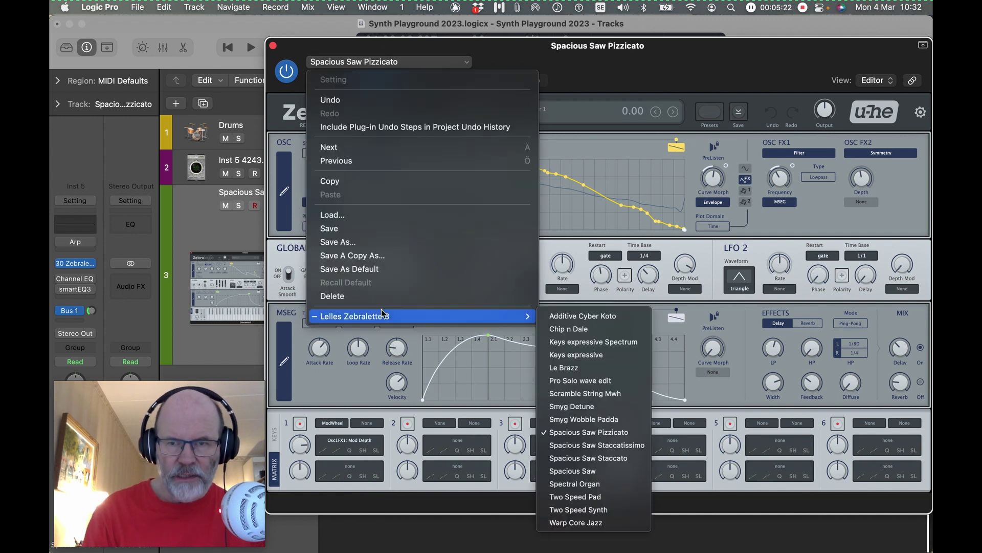
mouse_move(504, 314)
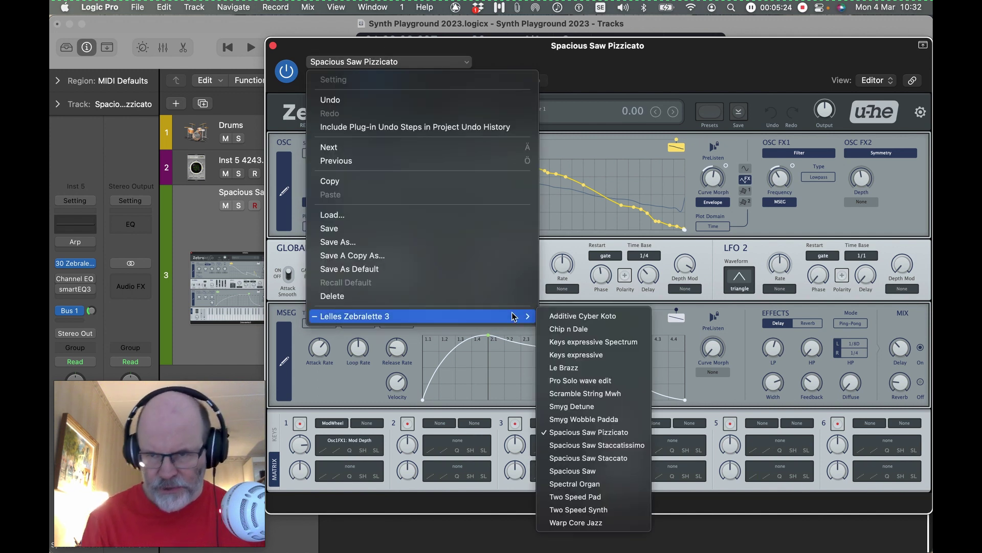
click(582, 471)
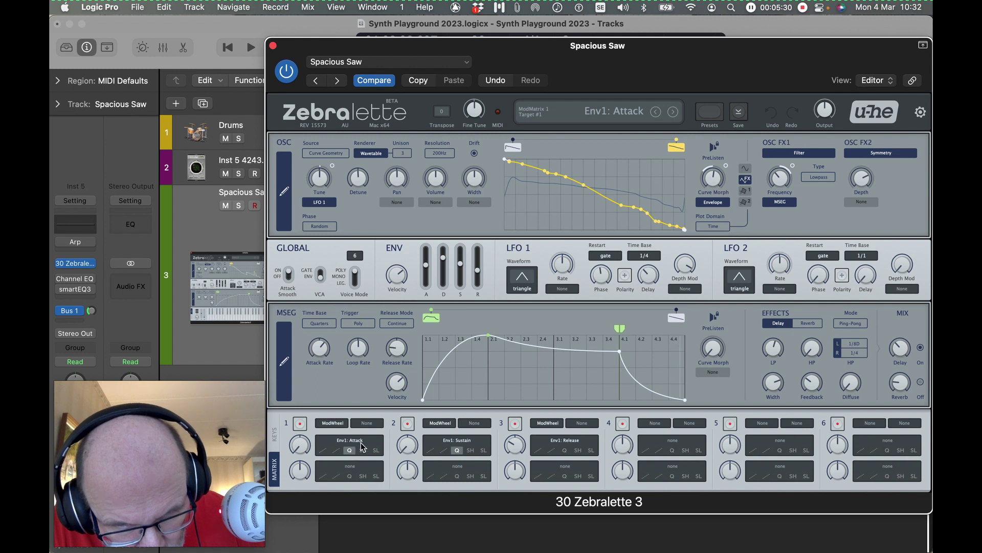
click(454, 450)
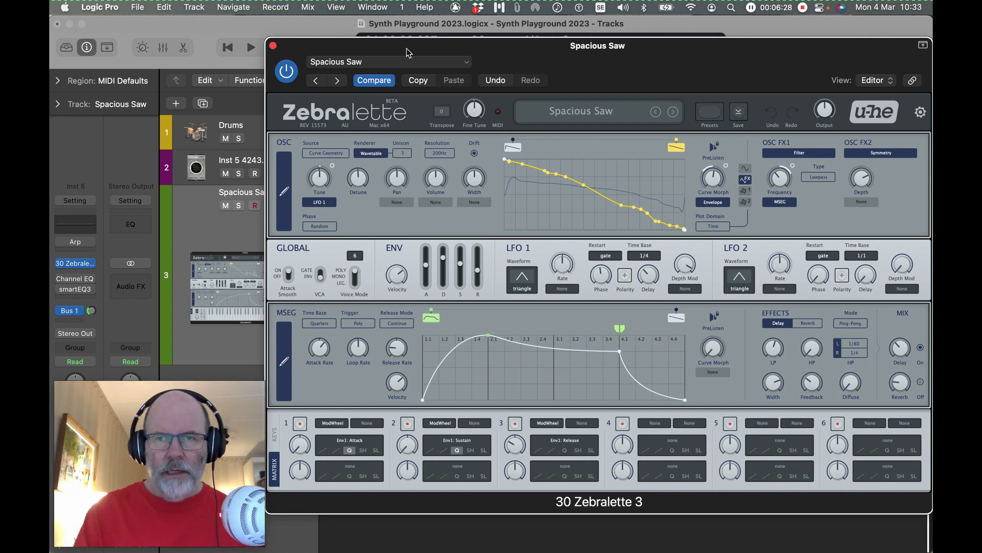
Load the Additive Cyber Koto preset in Zebralette 3.
click(395, 61)
mouse_move(428, 318)
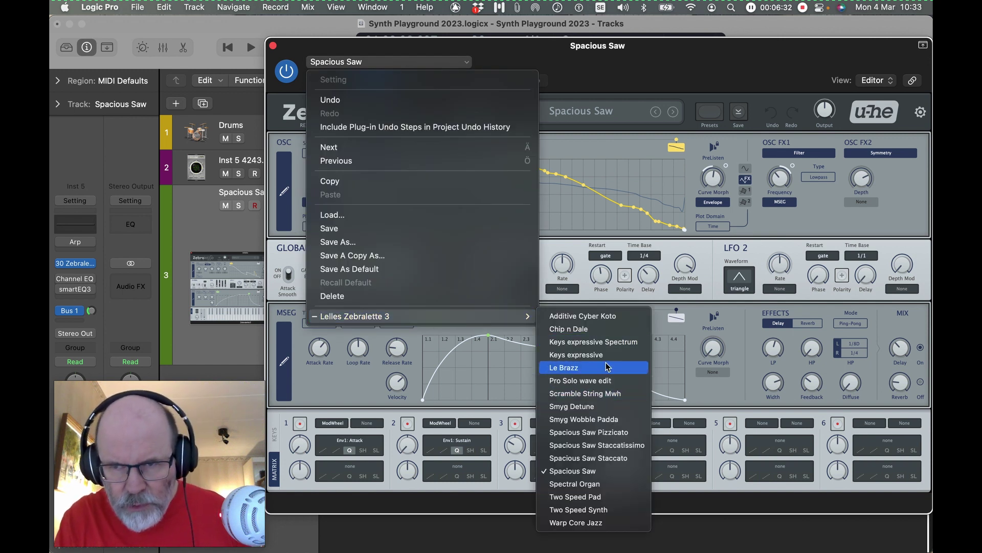
click(599, 318)
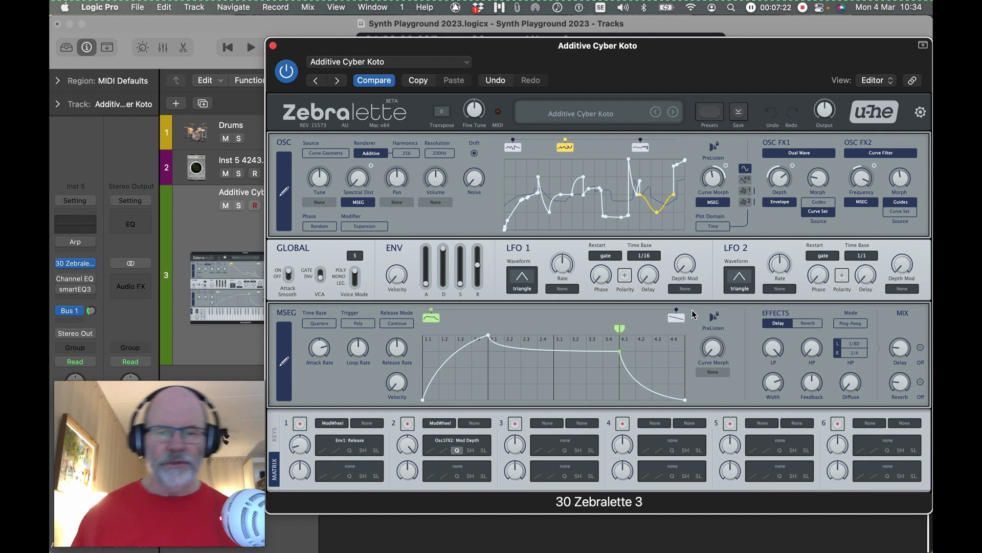
Load the Le Brazz preset in Zebralette 3.
click(416, 59)
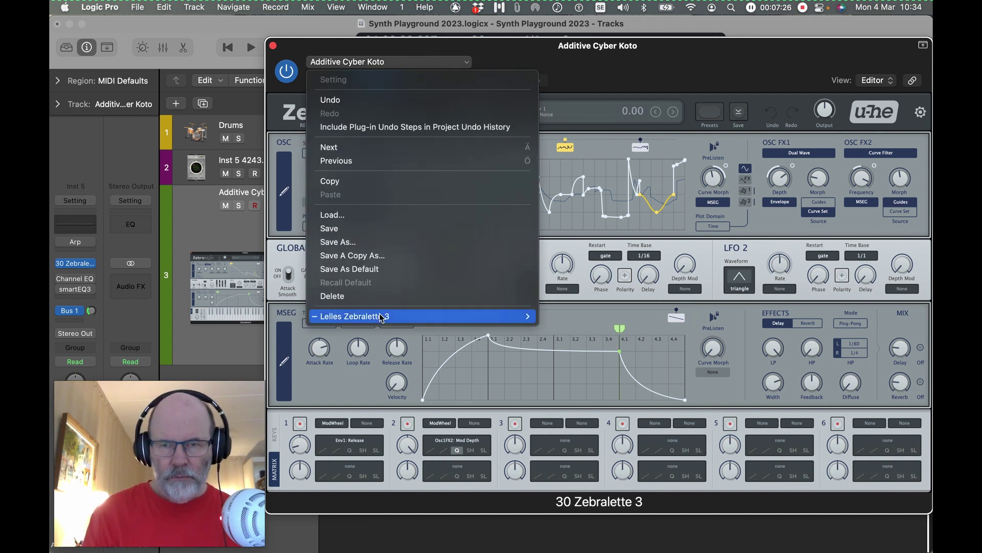
mouse_move(382, 317)
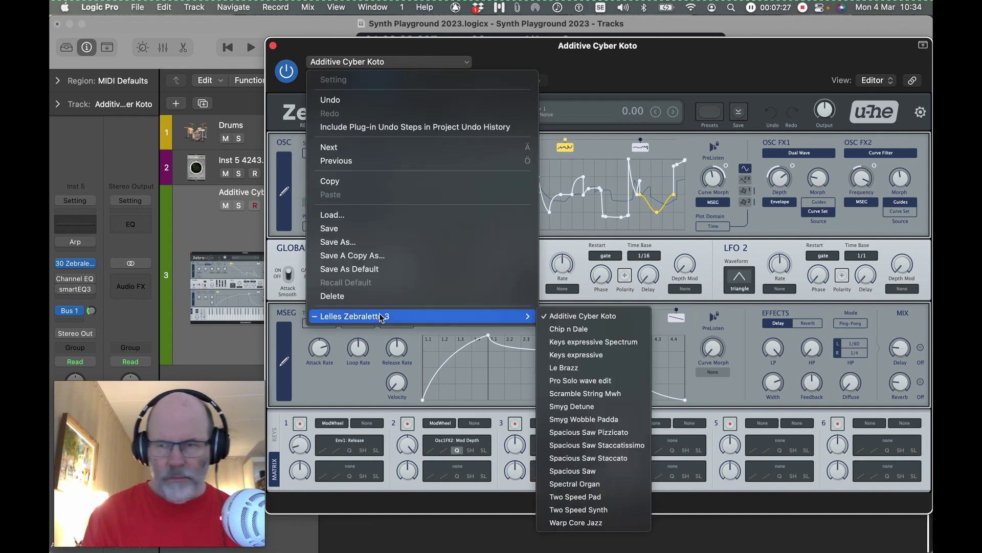
click(573, 369)
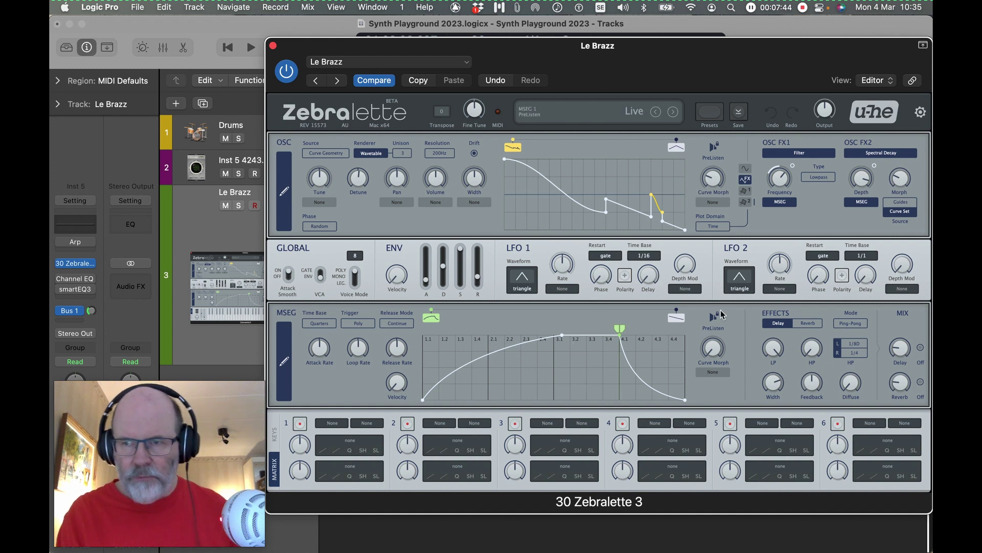
click(410, 62)
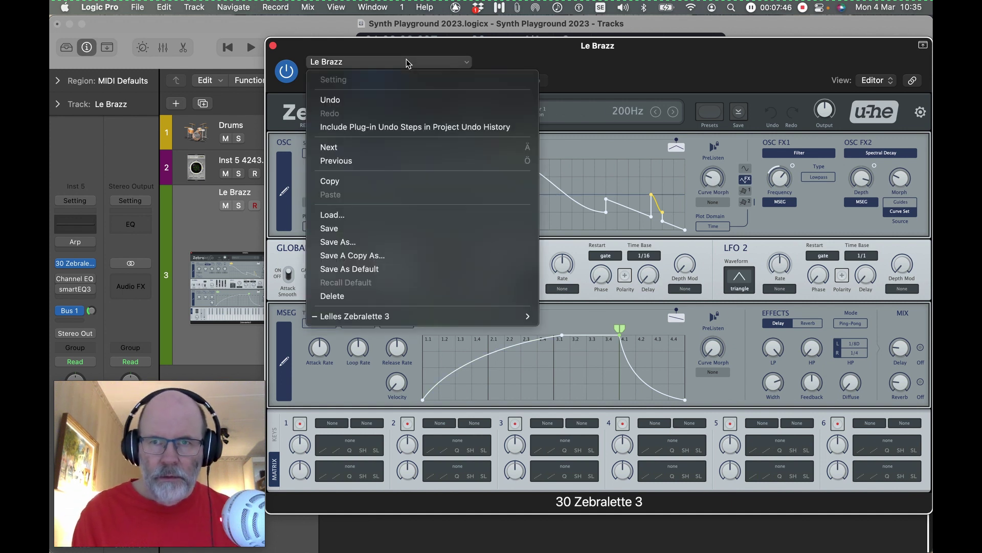
mouse_move(352, 320)
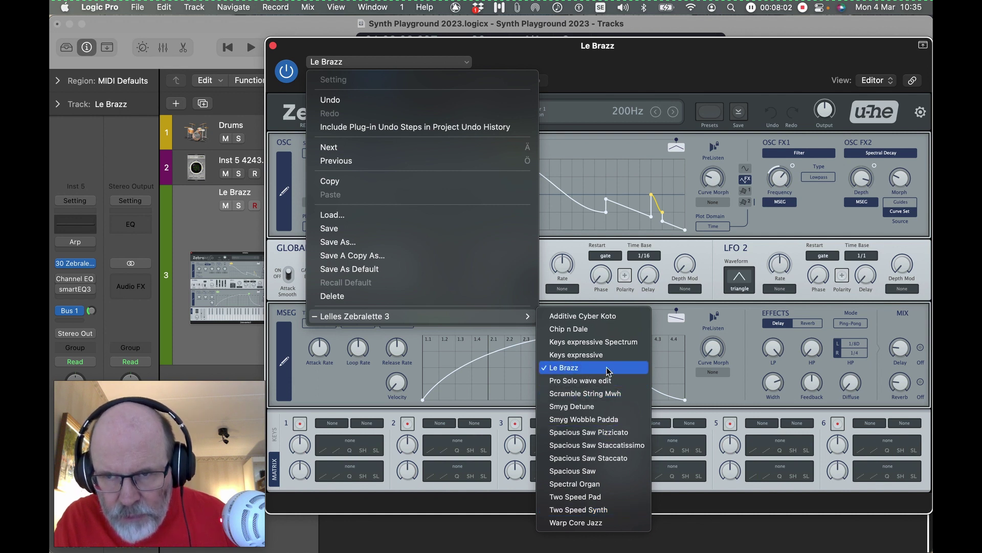
click(702, 400)
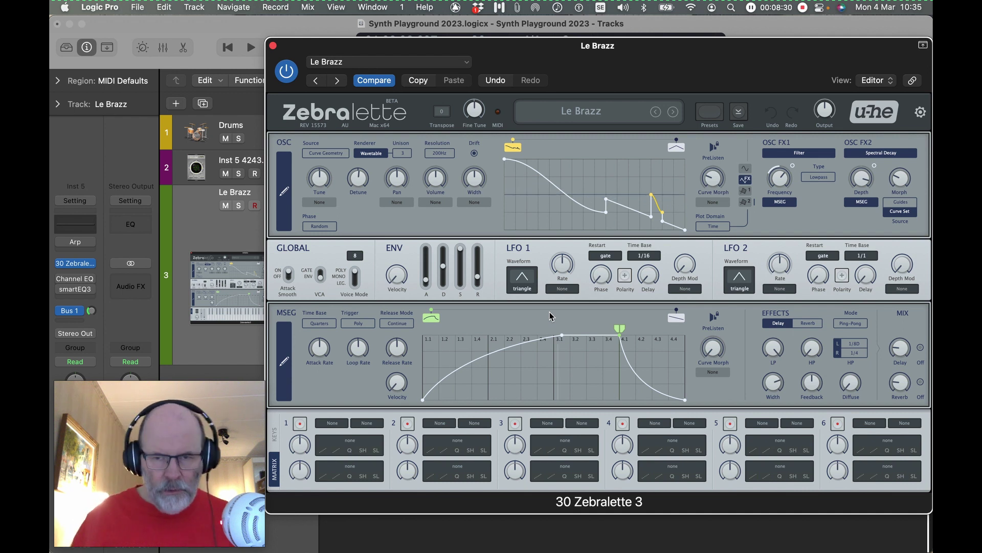
Assign ModWheel as the source of modulation matrix slot 1 and target it at the envelope's attack.
click(331, 422)
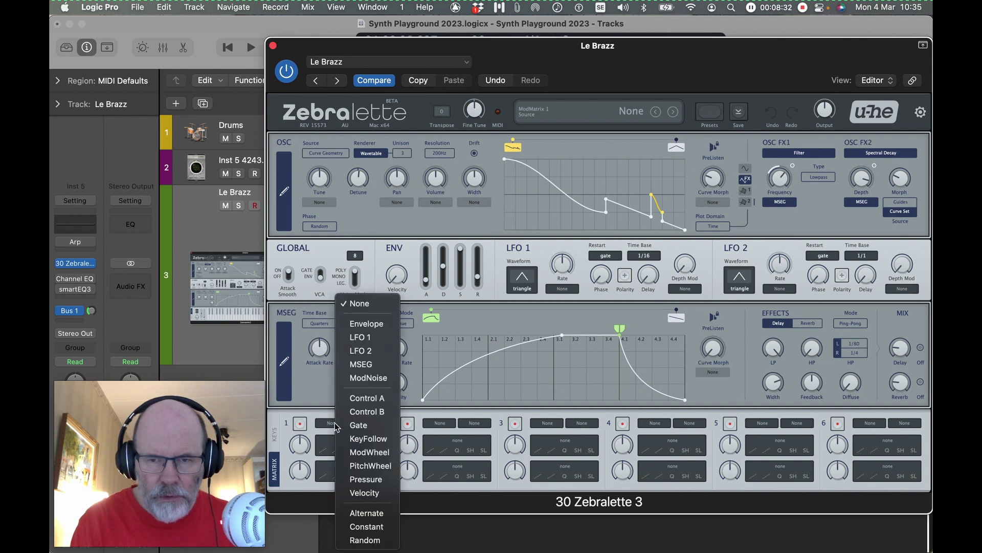
click(383, 453)
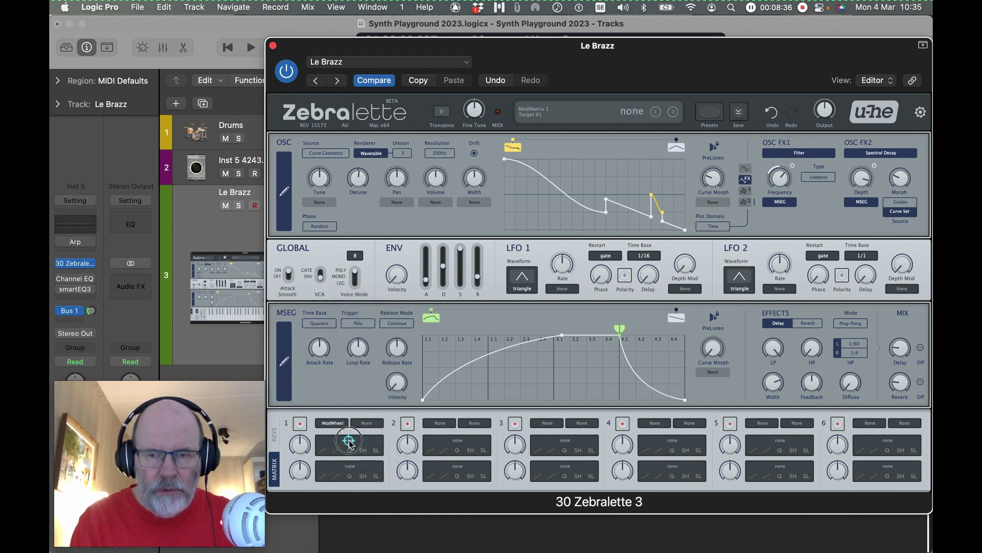
drag(350, 443, 428, 286)
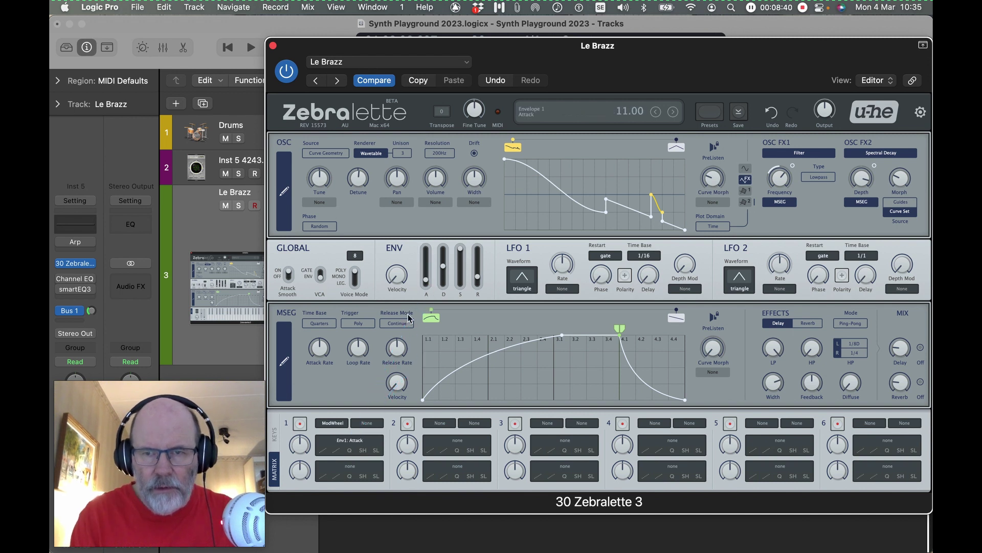
Adjust the positive depth of the mod wheel's modulation of the envelope attack in matrix slot 1.
drag(301, 445, 295, 428)
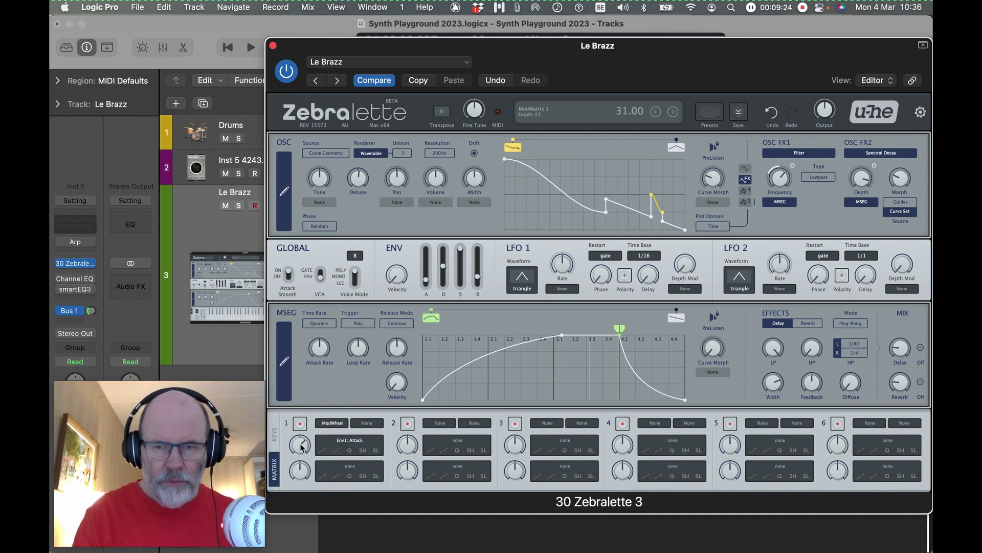
drag(295, 439, 299, 436)
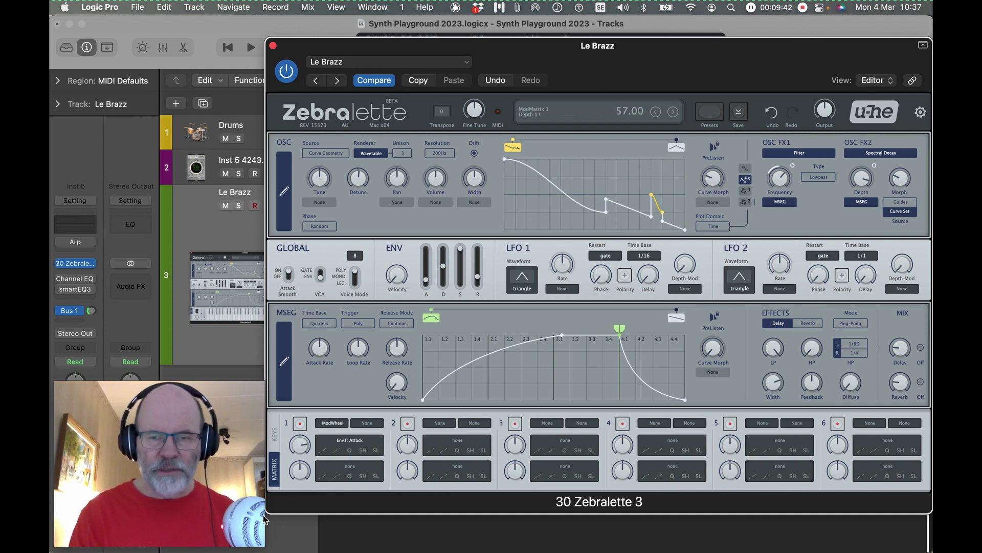
drag(300, 441, 304, 464)
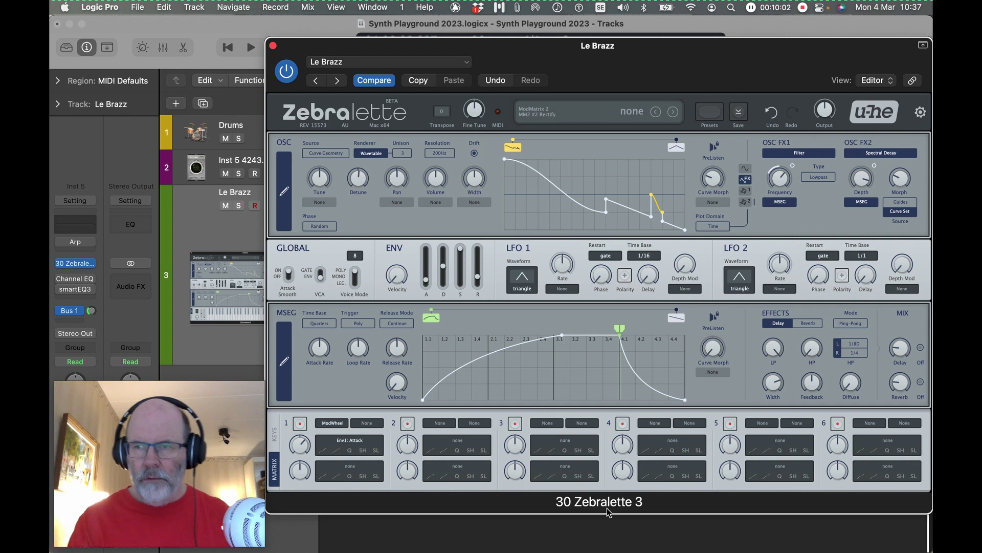
Set the source of modulation matrix slot 2 to ModWheel and reset the OSC FX2 Spectral Decay depth to 0.
click(435, 426)
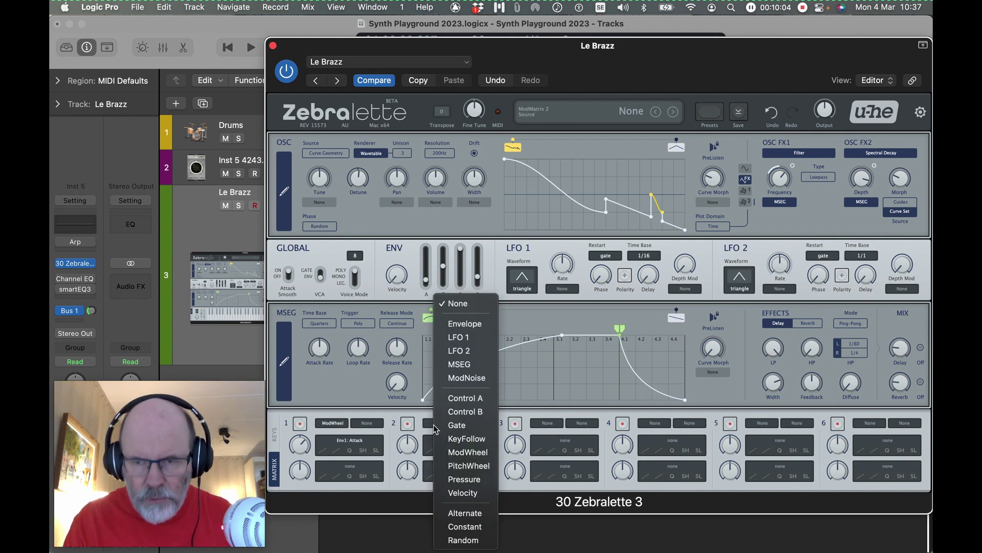
click(477, 453)
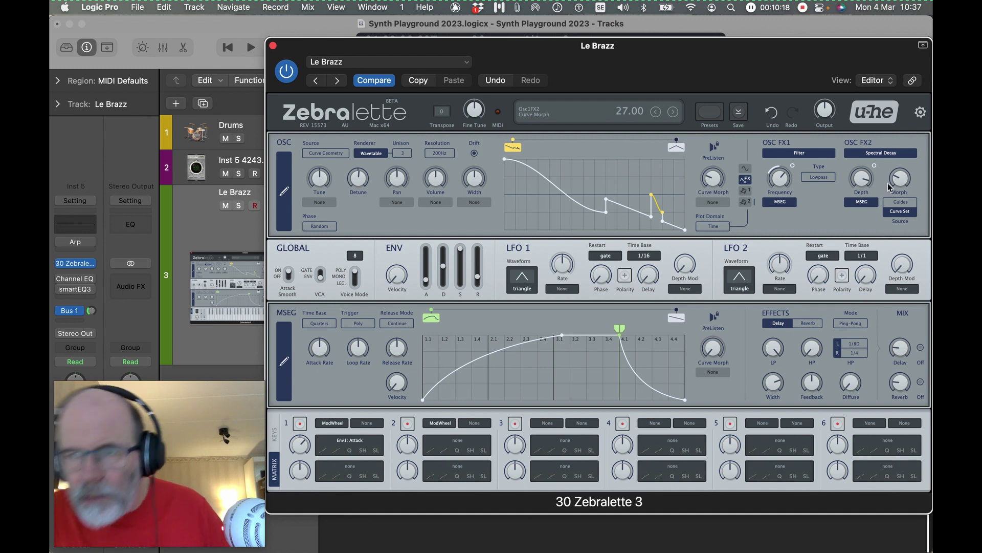
double_click(863, 179)
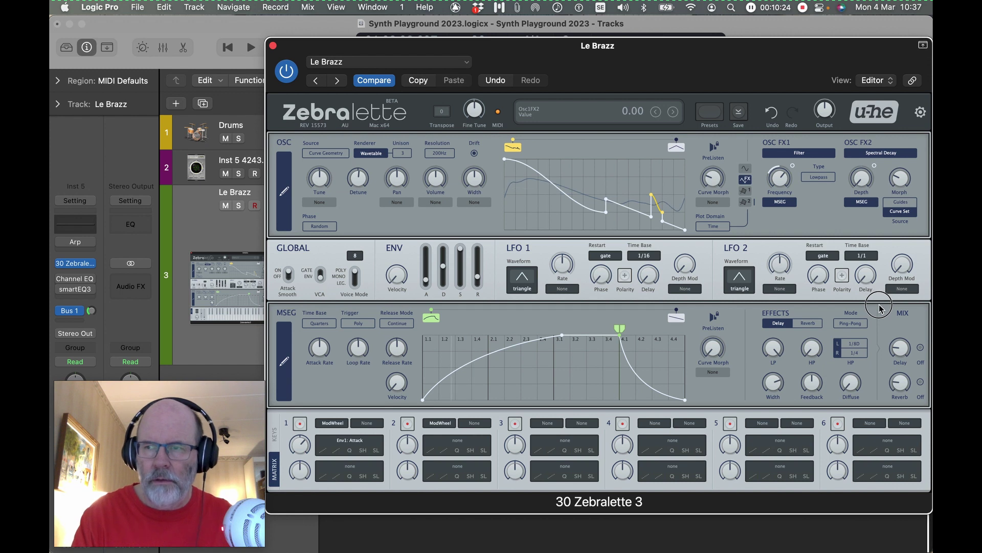
Target modulation matrix slot 2 at the mod depth of the OSC FX1 filter frequency, leaving OSC FX2 Depth at its default.
double_click(866, 184)
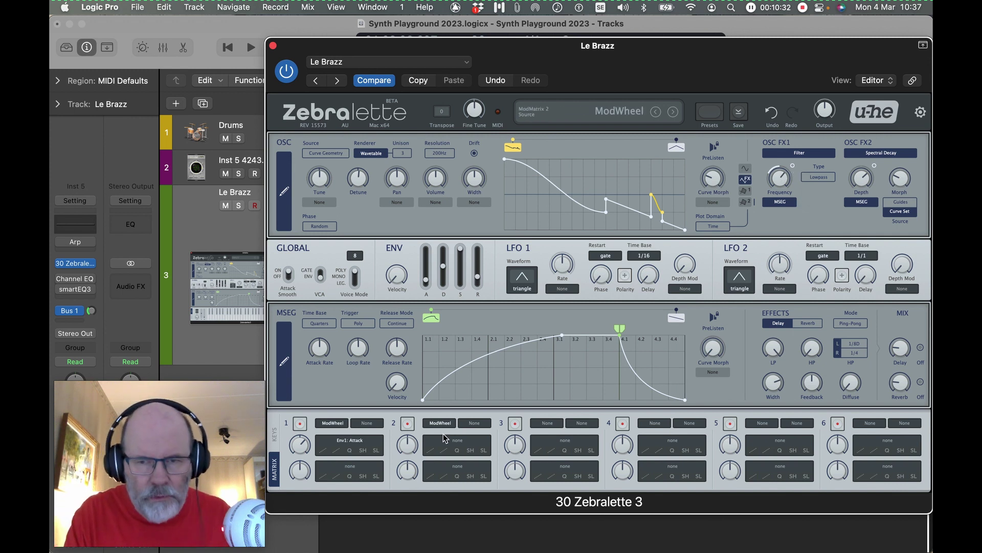
drag(458, 438, 793, 168)
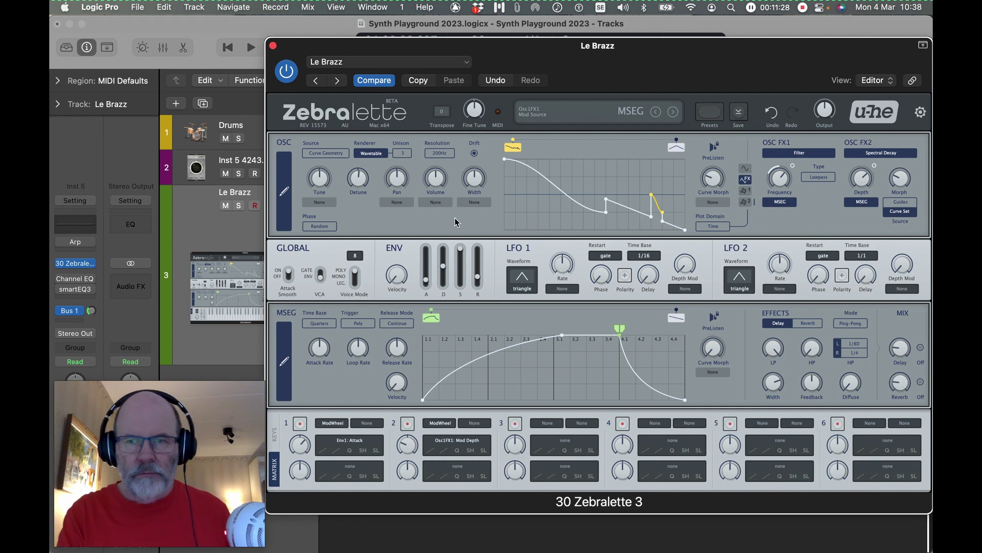
click(350, 63)
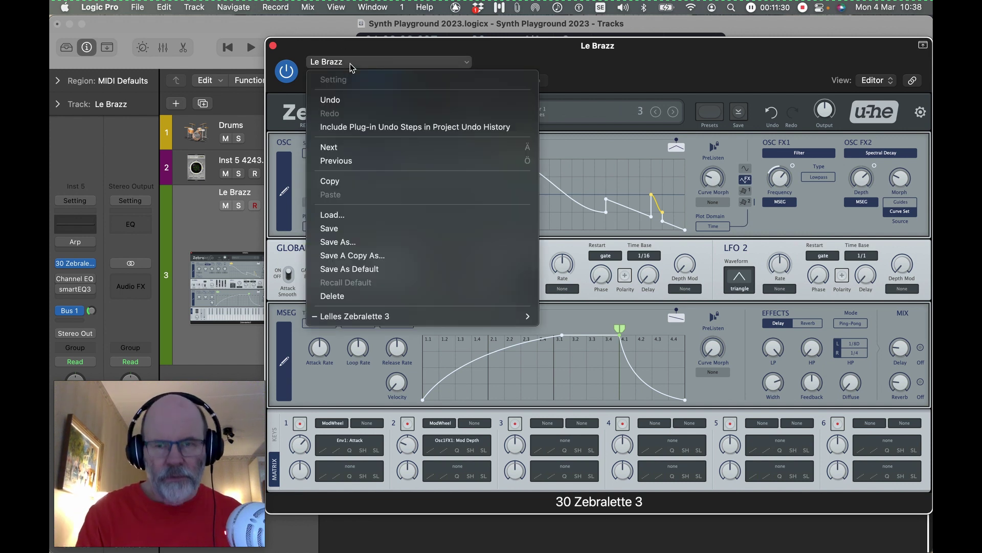
mouse_move(375, 318)
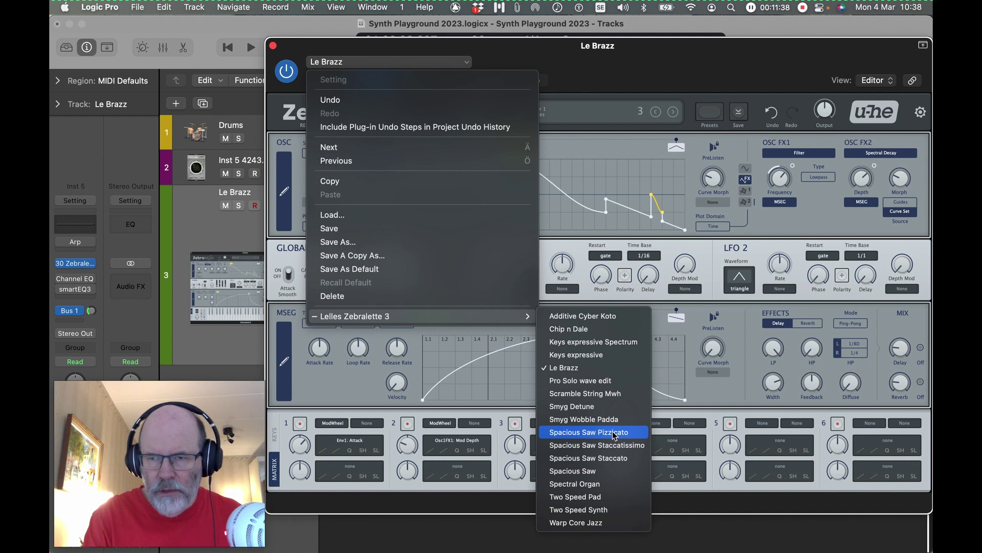
click(647, 83)
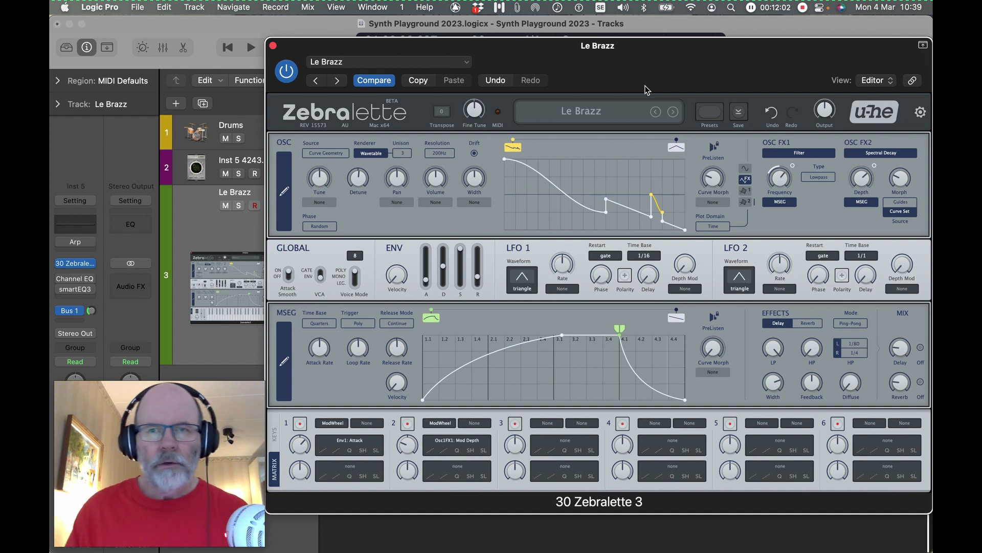
Save the modified Le Brazz preset under its existing name.
click(412, 62)
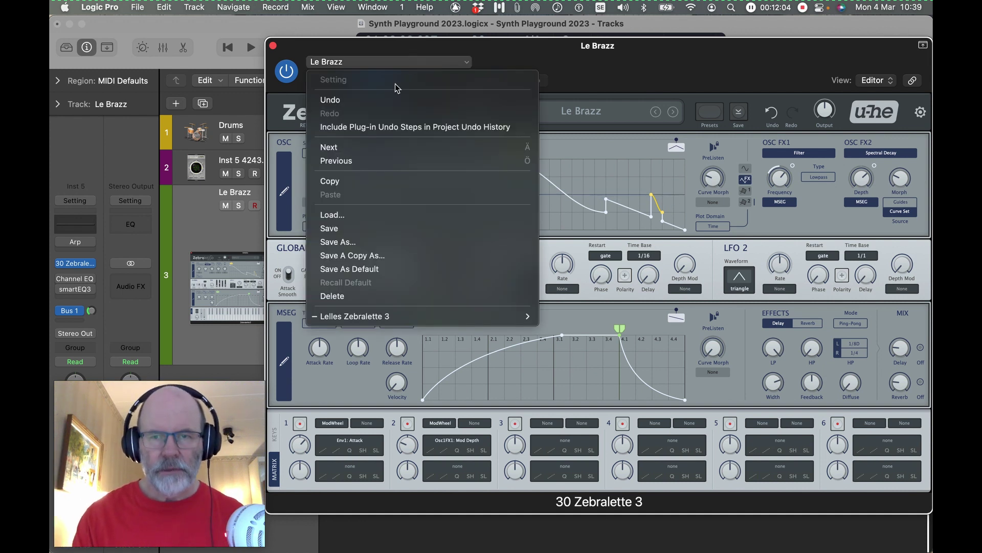
click(339, 226)
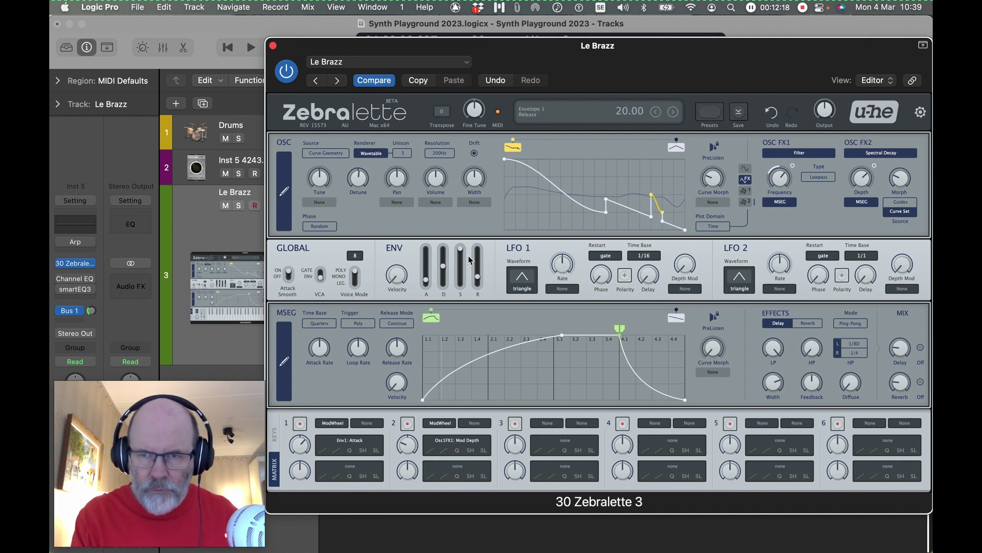
Set the envelope's sustain to 0 and shorten its decay to about 34.
drag(460, 249, 455, 304)
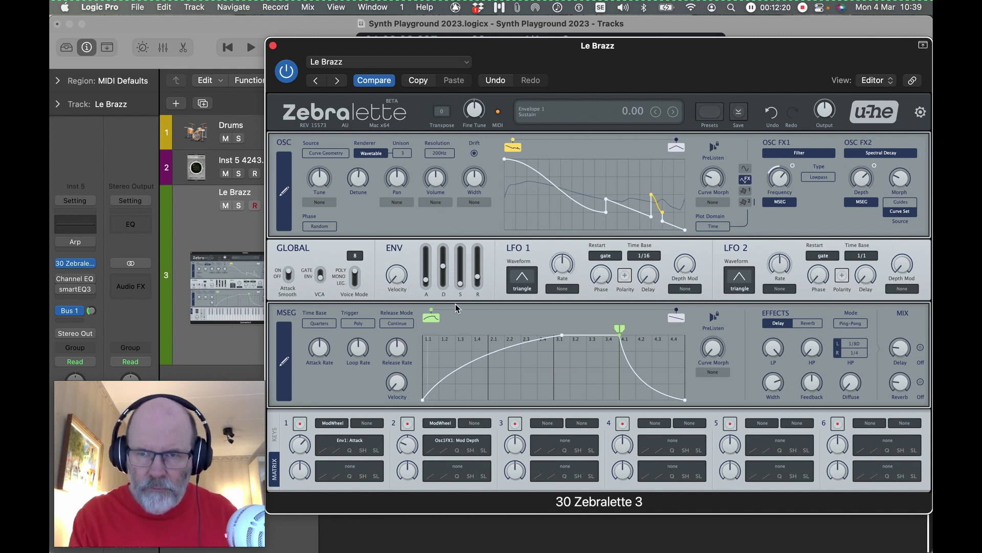
drag(444, 266, 444, 276)
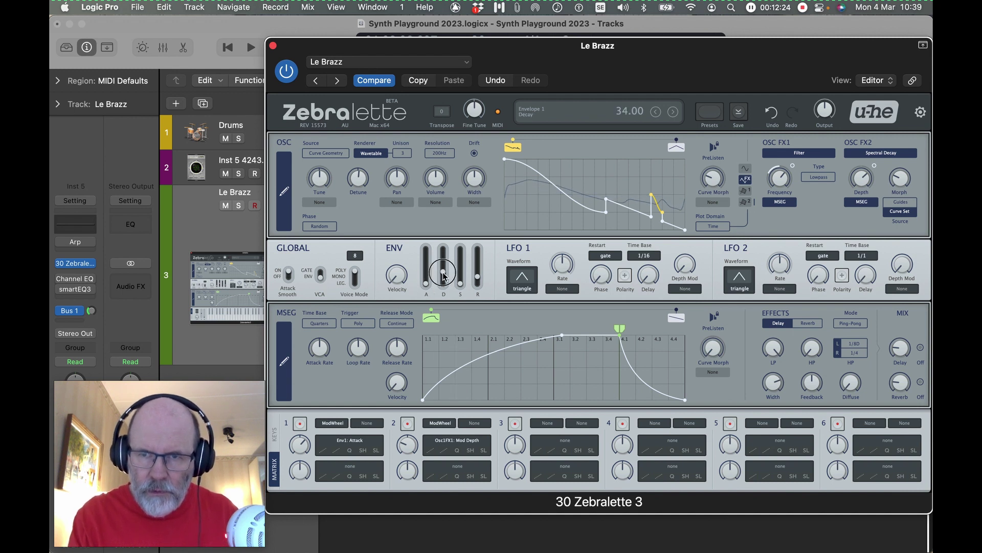
drag(443, 276, 444, 275)
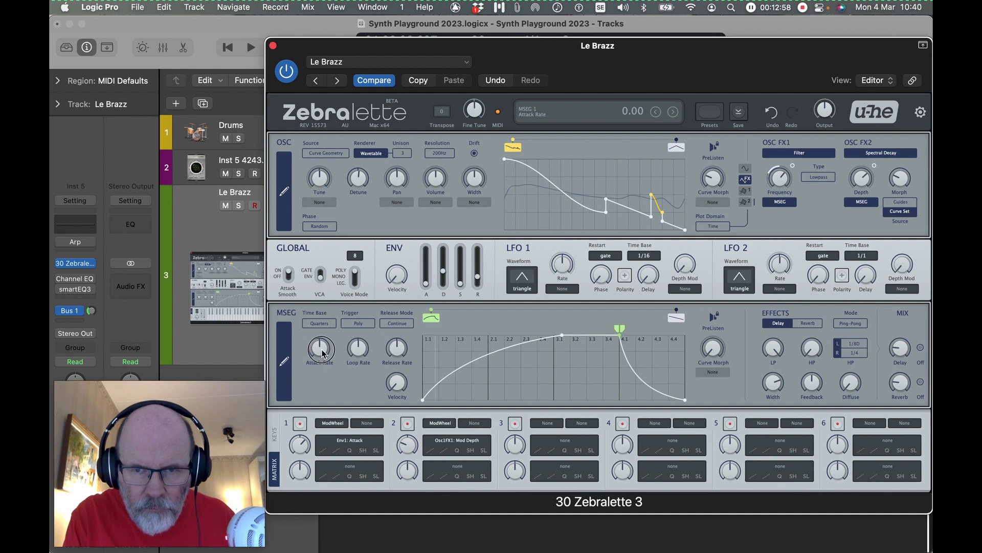
Adjust the MSEG's attack rate, comparing lower and higher settings, and leave it above 0.
drag(322, 353, 327, 299)
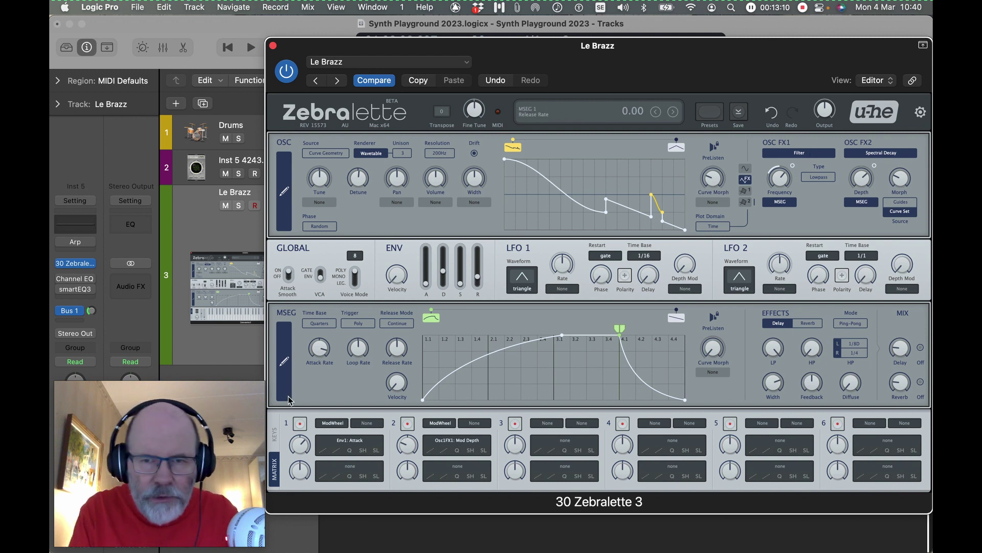
drag(319, 349, 340, 434)
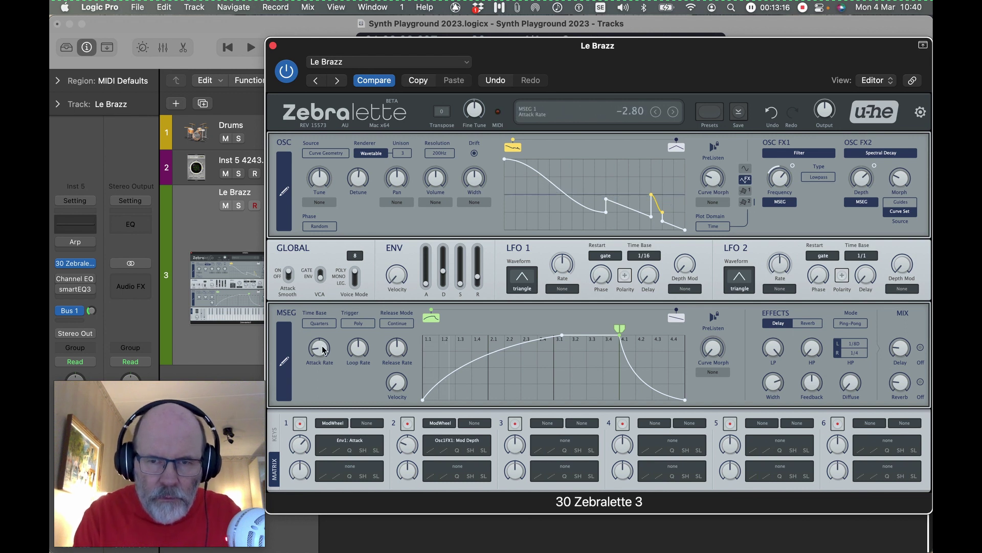
drag(320, 352, 303, 277)
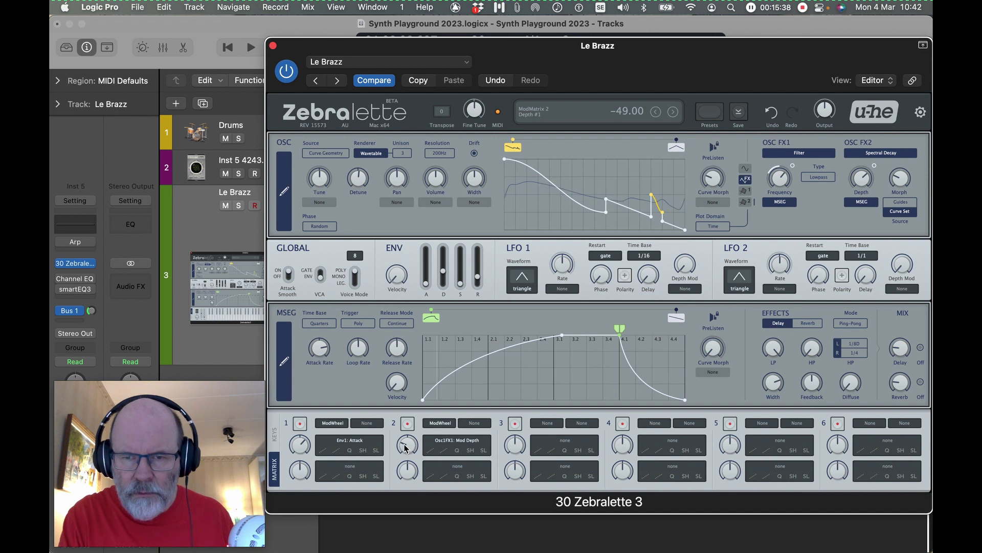
Make the negative depth of the mod wheel's modulation of the OSC FX1 mod depth stronger in matrix slot 2.
drag(406, 448, 407, 472)
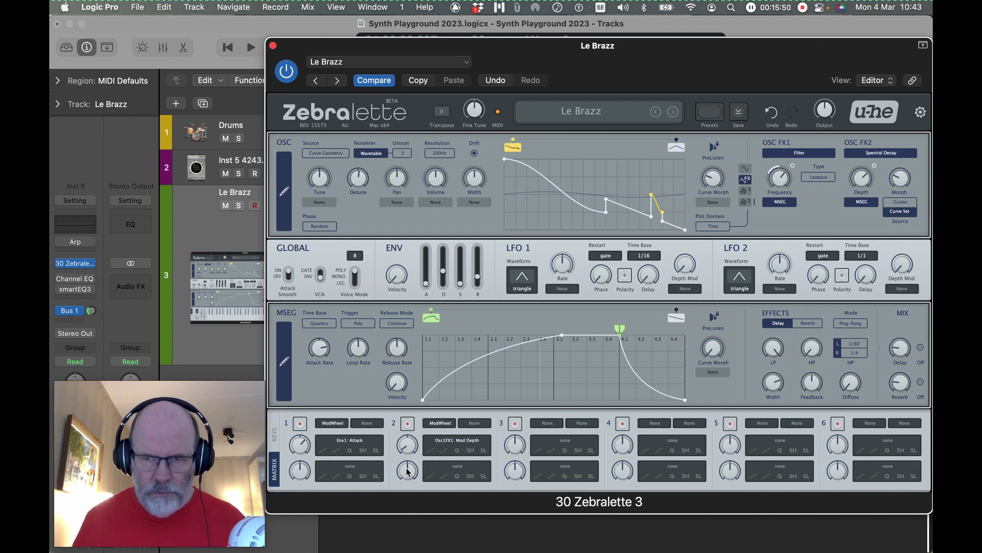
click(460, 452)
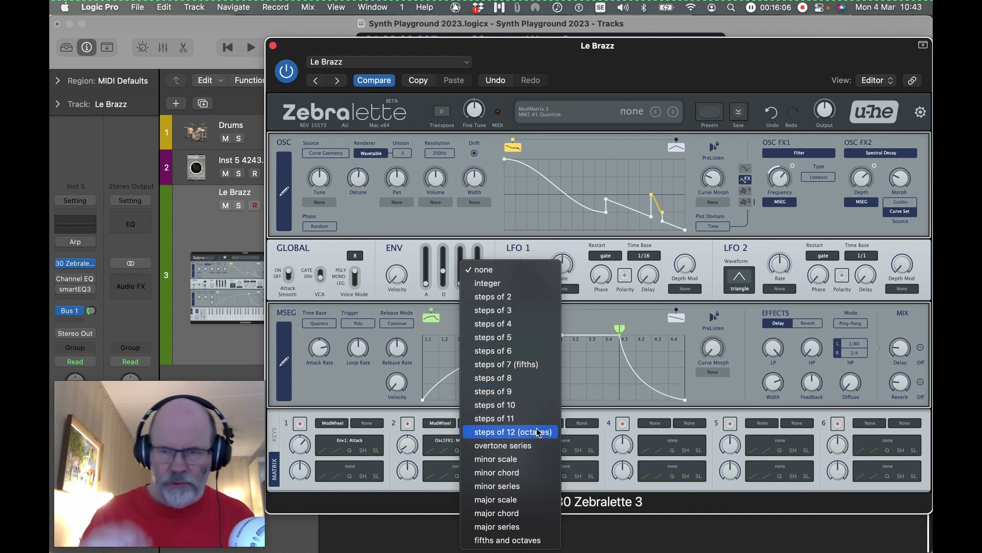
click(357, 382)
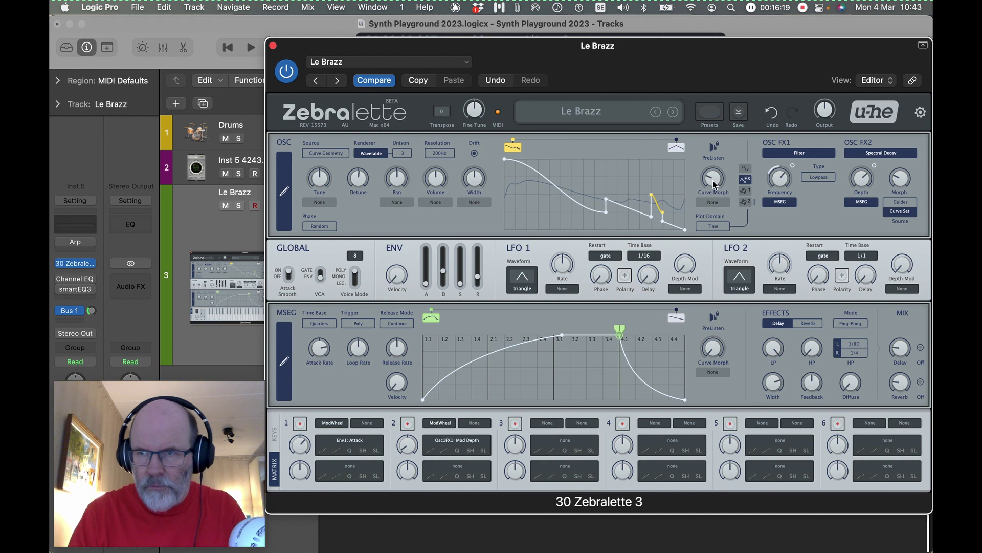
Assign ModWheel as the source of modulation matrix slot 3 and target it at the oscillator's Curve Morph.
click(548, 423)
click(579, 453)
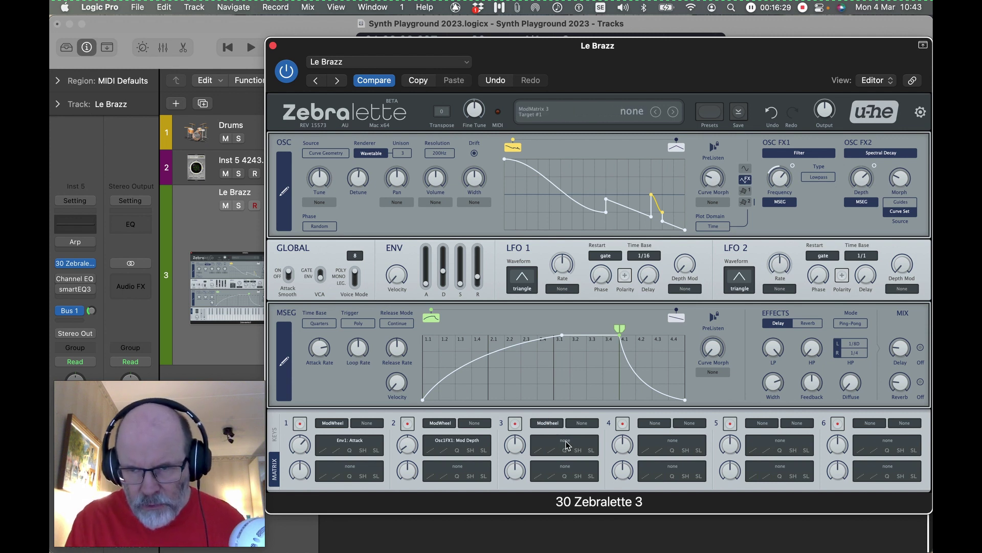
drag(566, 444, 714, 177)
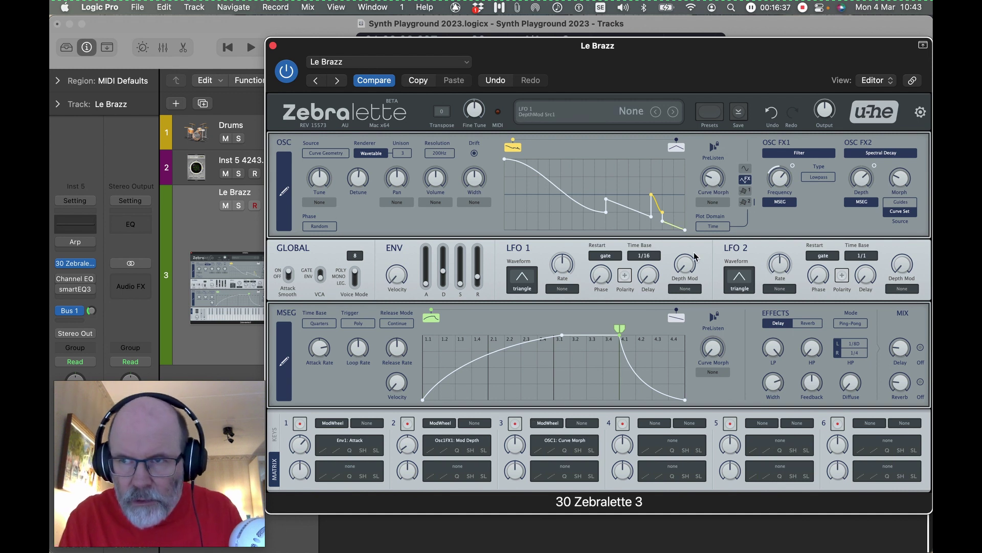
Set the oscillator's Curve Morph modulation source to ModWheel and adjust its modulation depth.
click(715, 203)
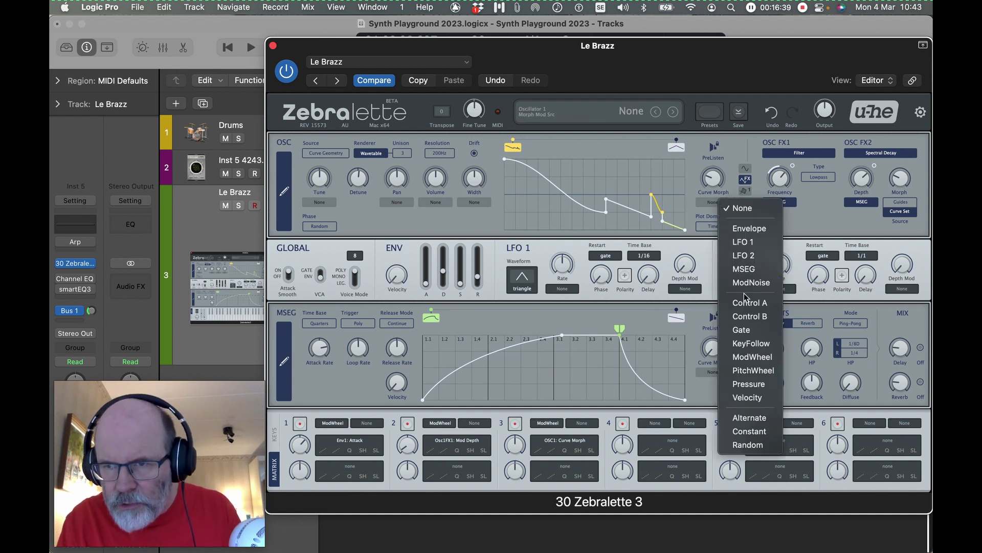
click(746, 357)
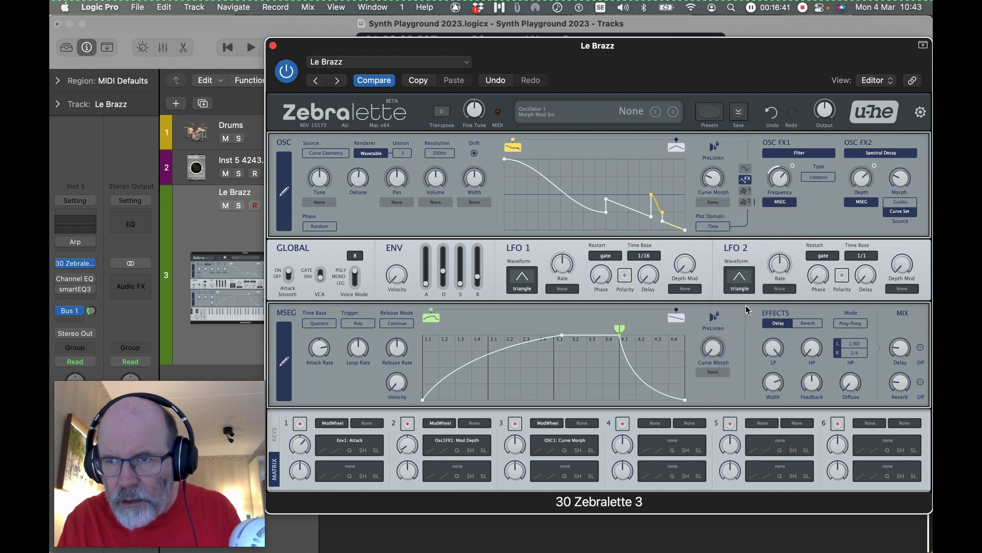
drag(727, 169, 731, 132)
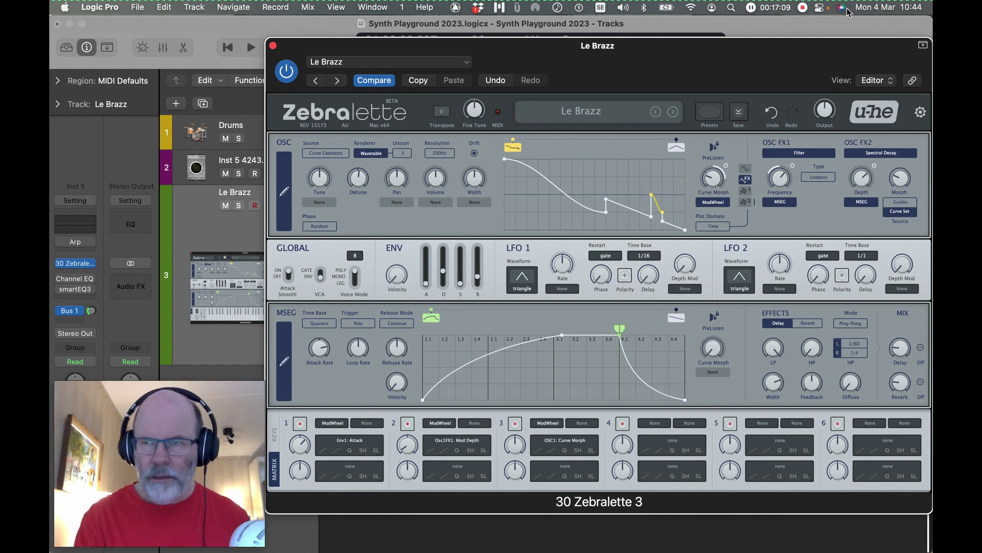
mouse_move(727, 167)
drag(727, 169, 729, 182)
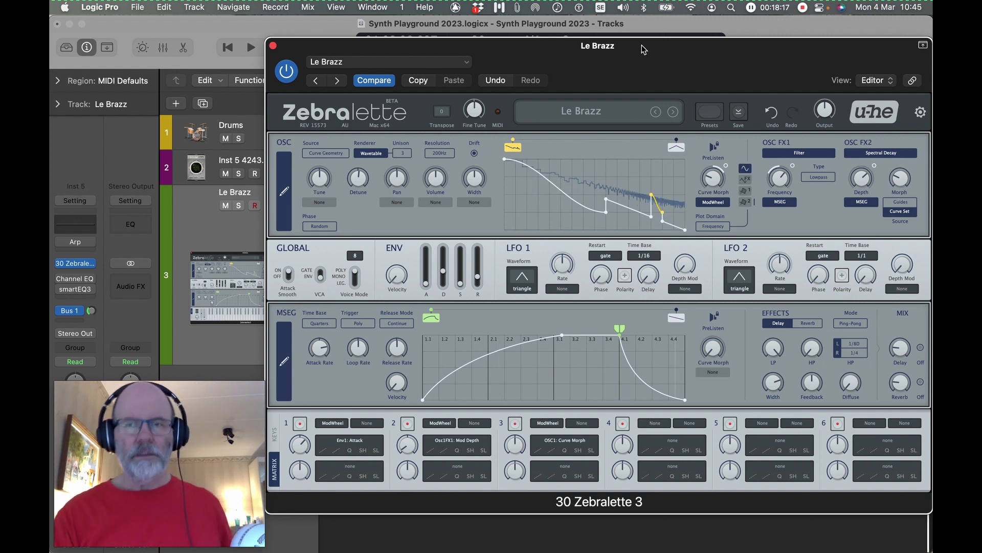
Save the edited sound as a new preset named Le Brazz Staccato.
click(389, 60)
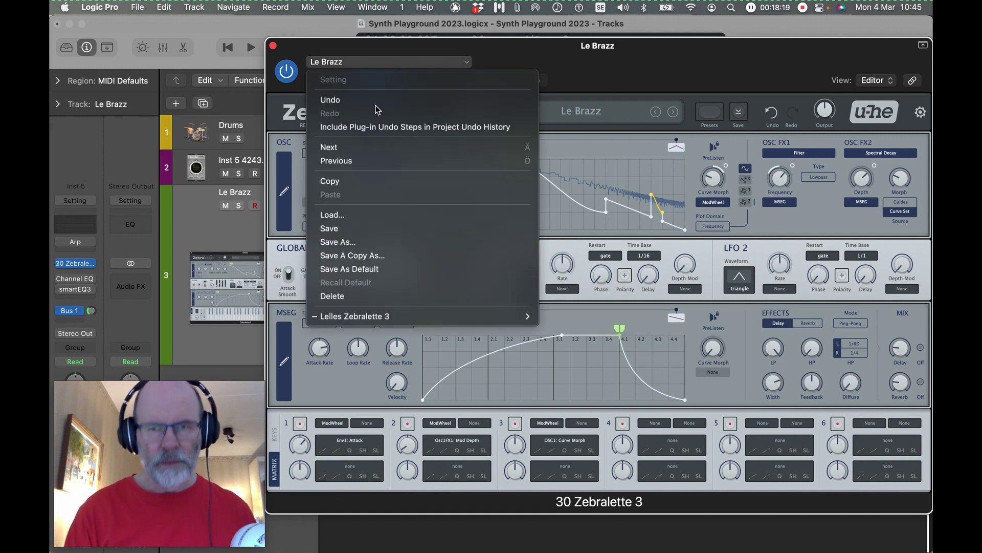
click(346, 243)
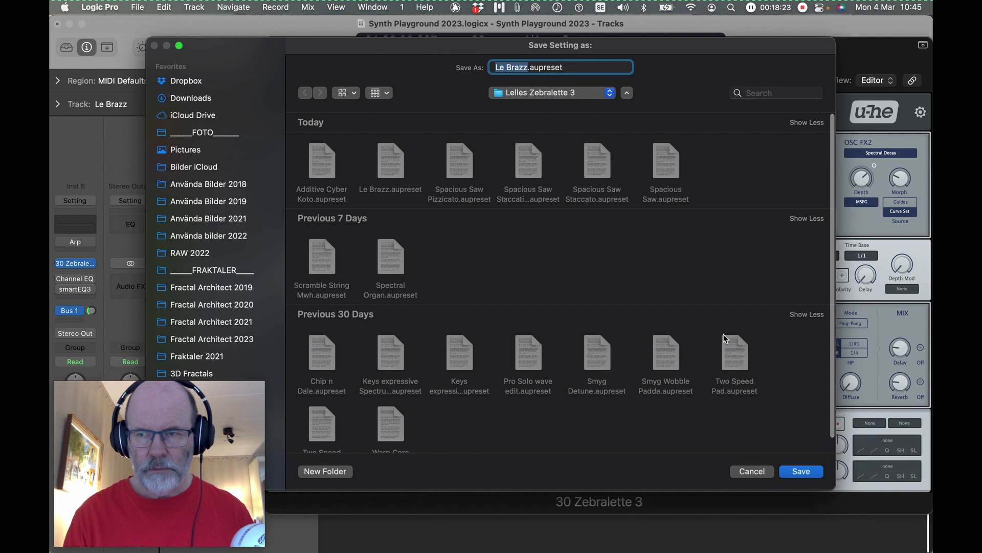
key(Right)
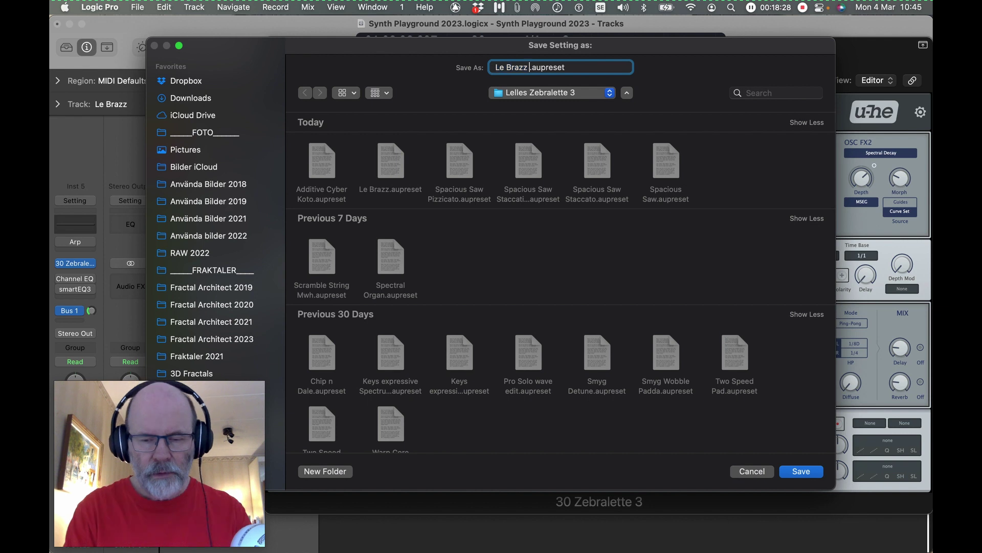
text(Staccato)
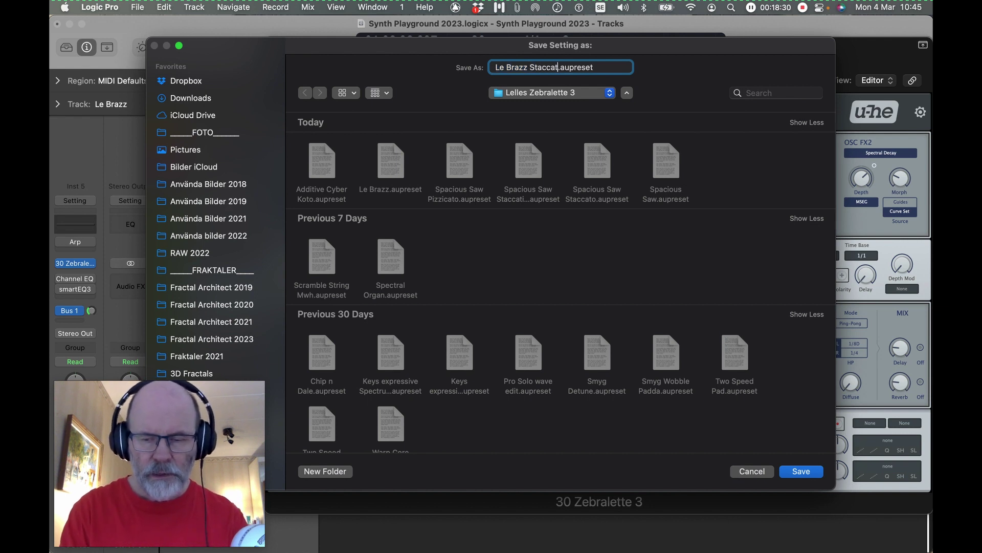
click(803, 472)
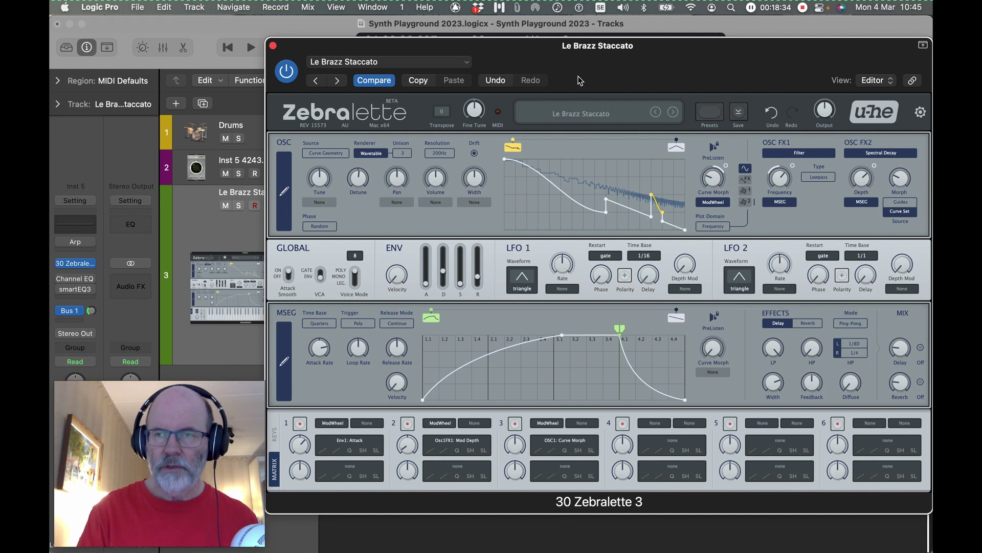